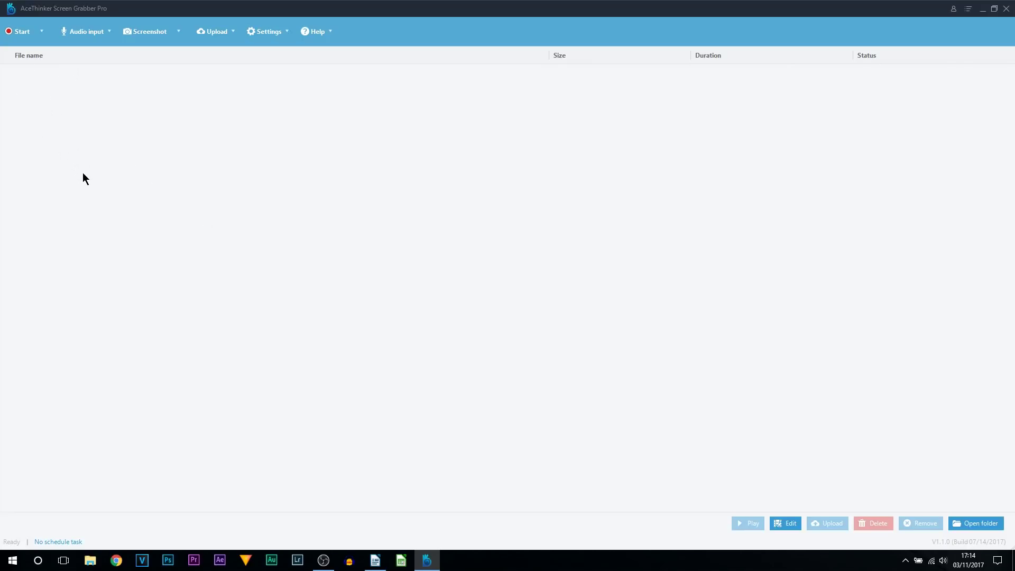
Show the recording modes list with Full screen's Screen1 and Screen2 choices
click(42, 32)
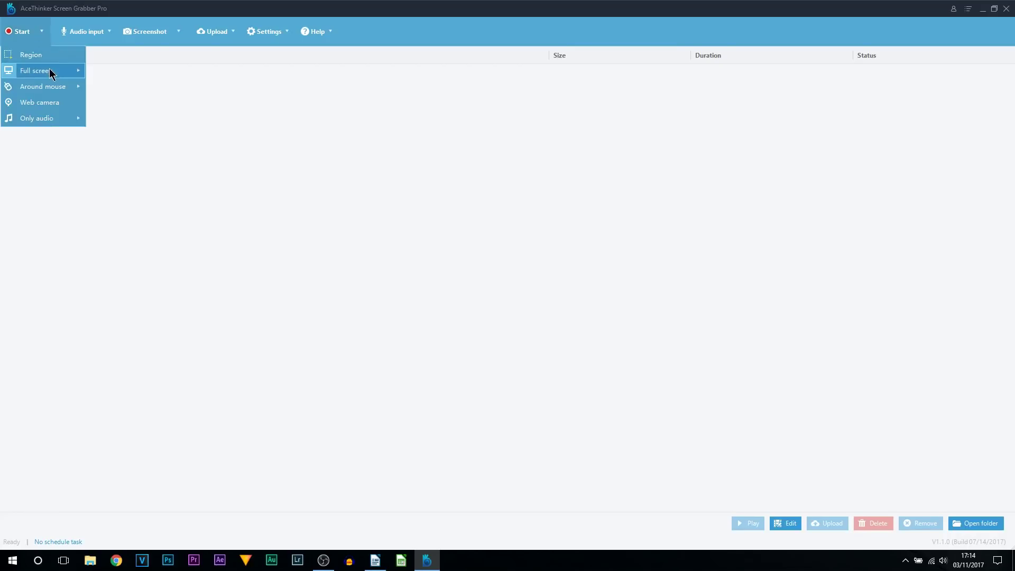
mouse_move(50, 69)
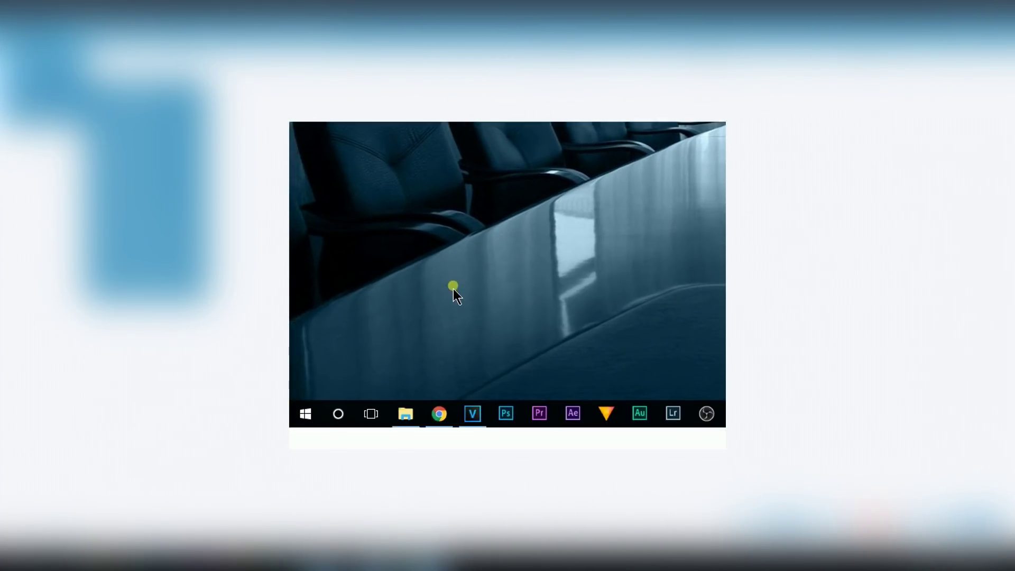
click(443, 288)
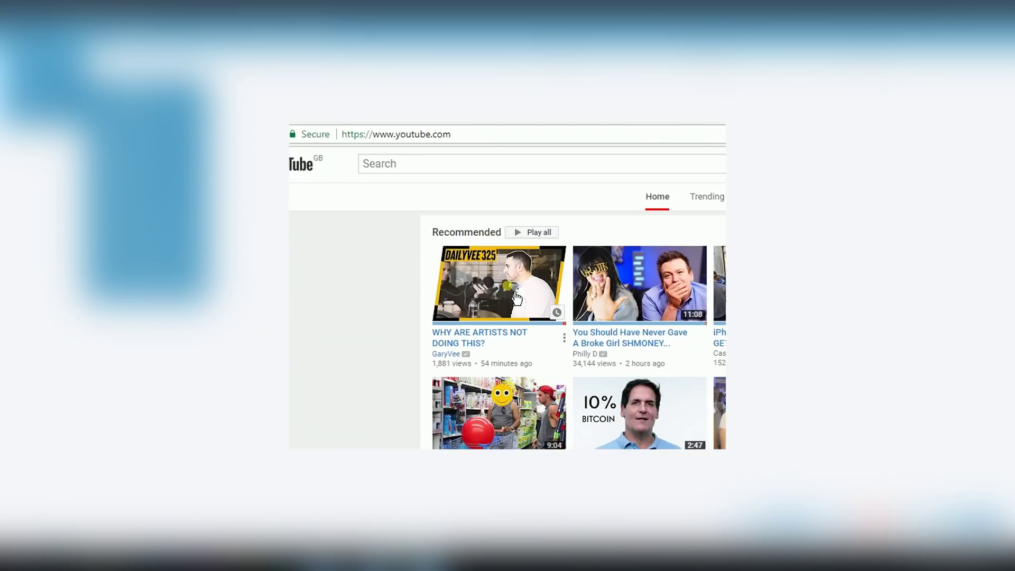
click(517, 186)
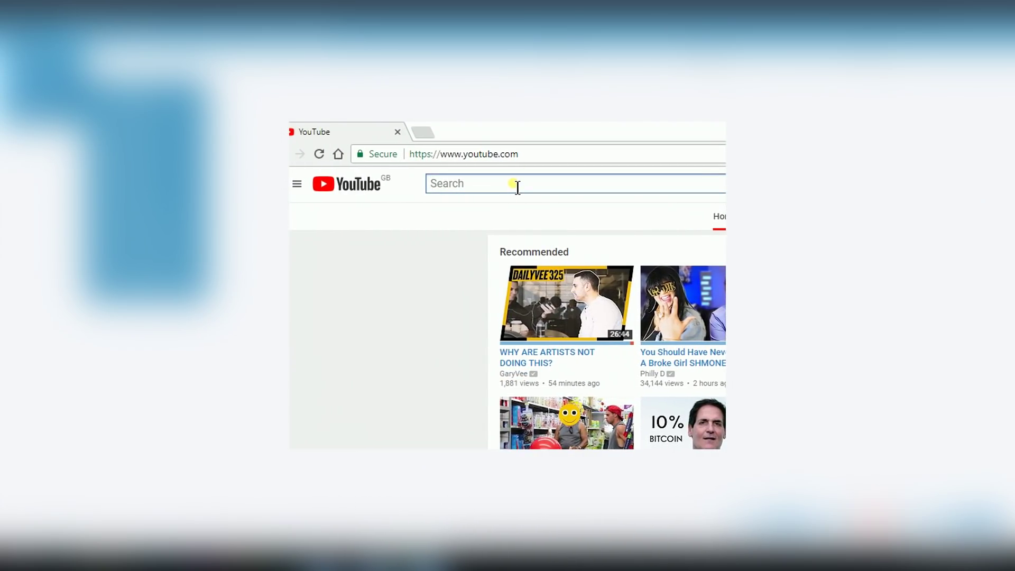
text(ca)
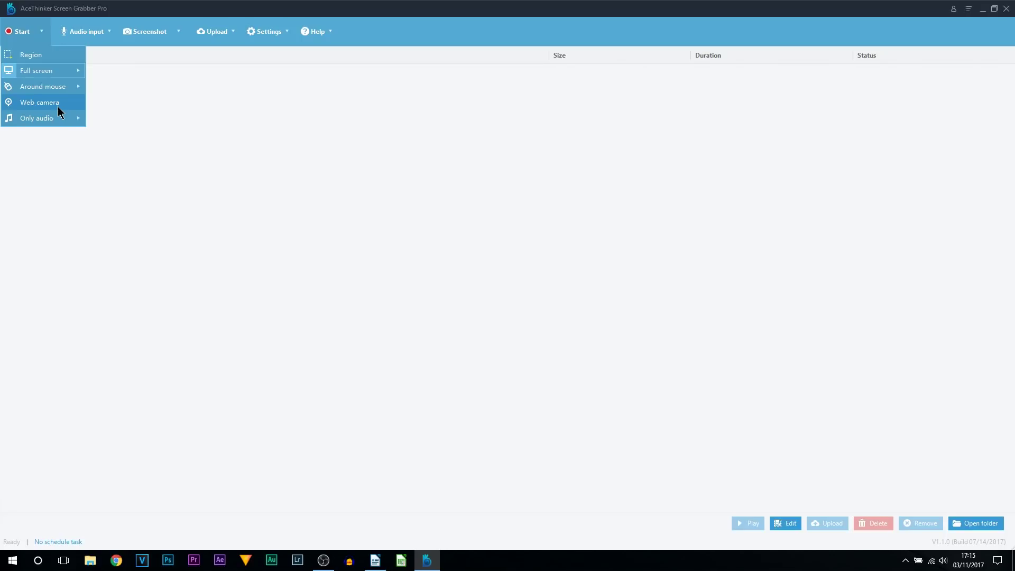
Dismiss the recording modes list and open Settings > Options
mouse_move(24, 122)
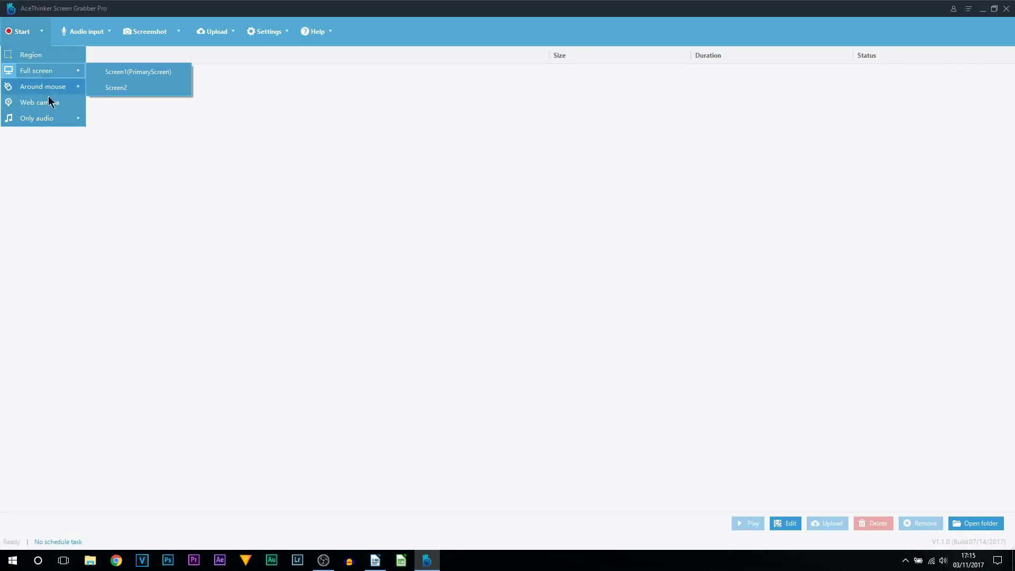
click(257, 91)
click(273, 38)
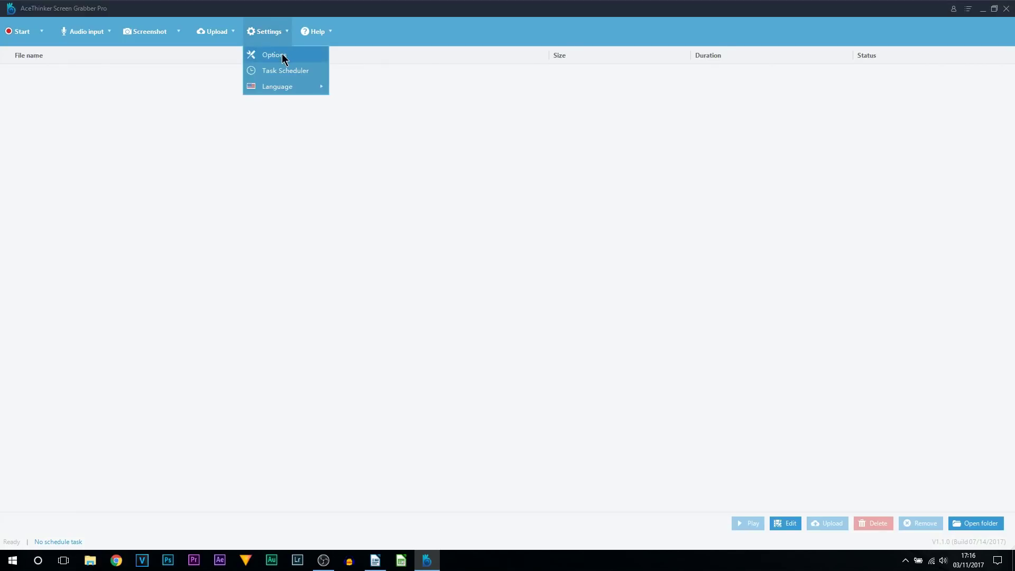
click(281, 53)
On the Recording tab, reselect MP4 from the Video format list
click(477, 165)
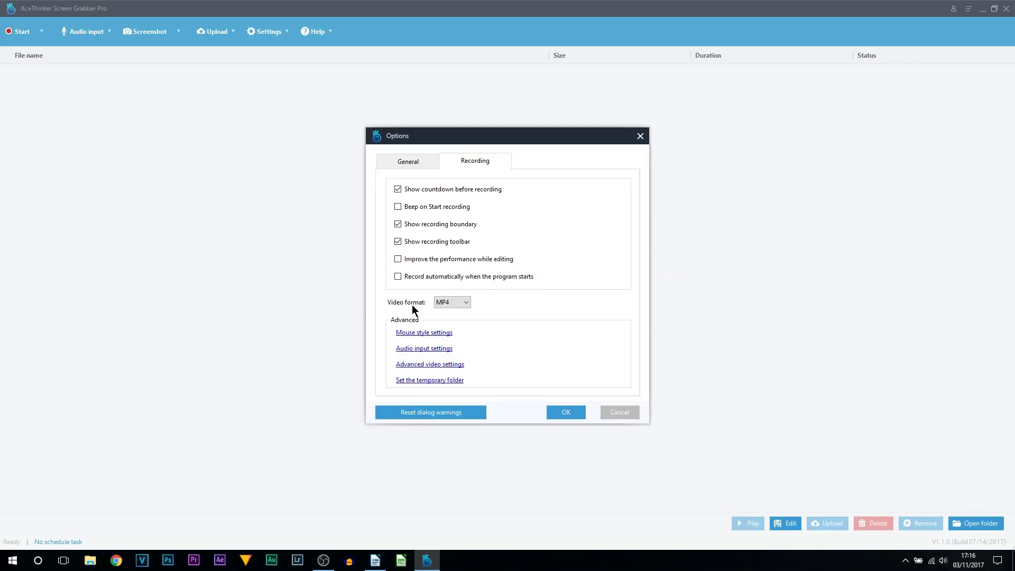
click(450, 303)
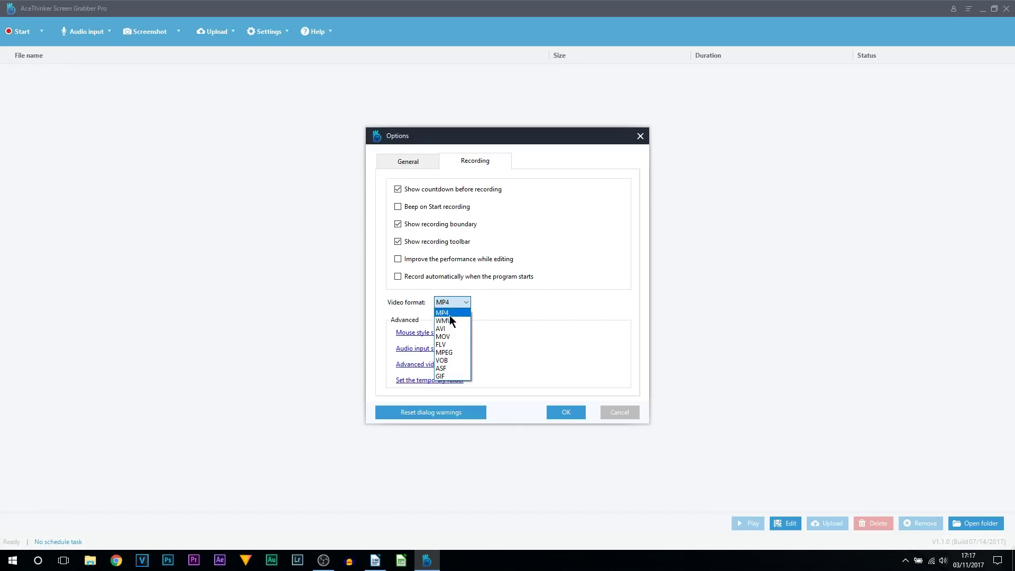
click(449, 316)
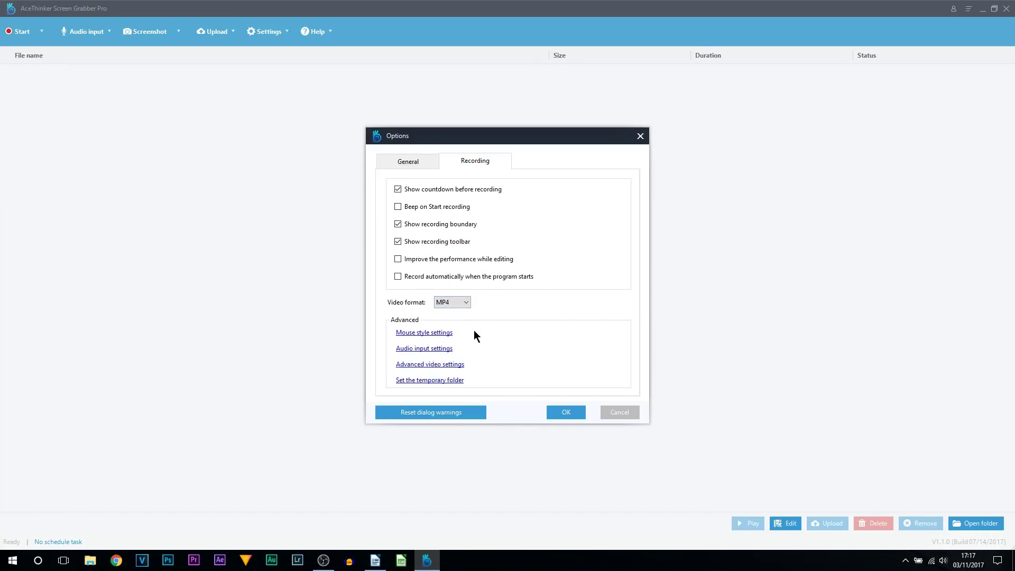
In Advanced video settings, keep MP4 format and choose H264 as the codec
click(405, 367)
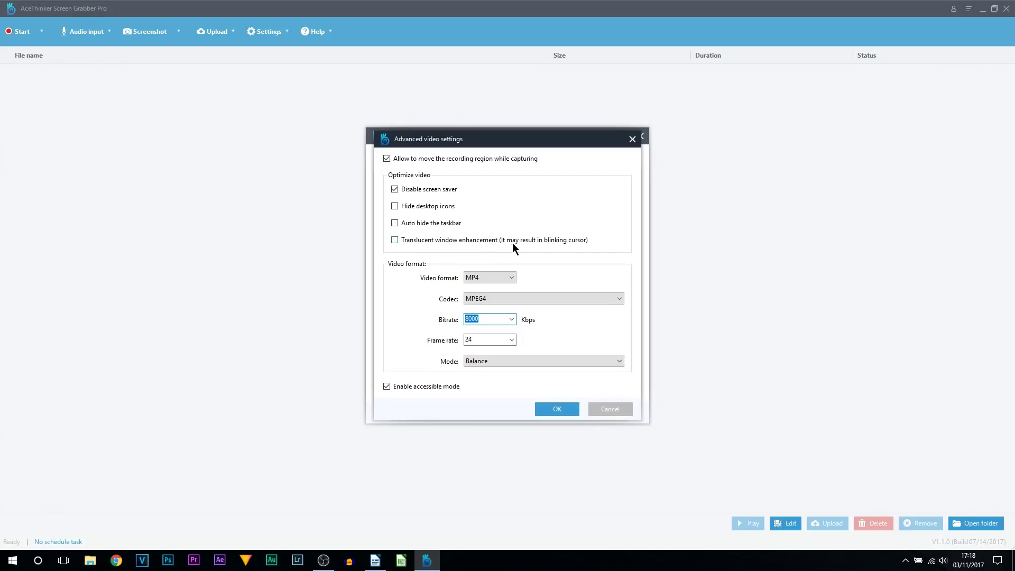
click(488, 278)
click(483, 287)
click(485, 299)
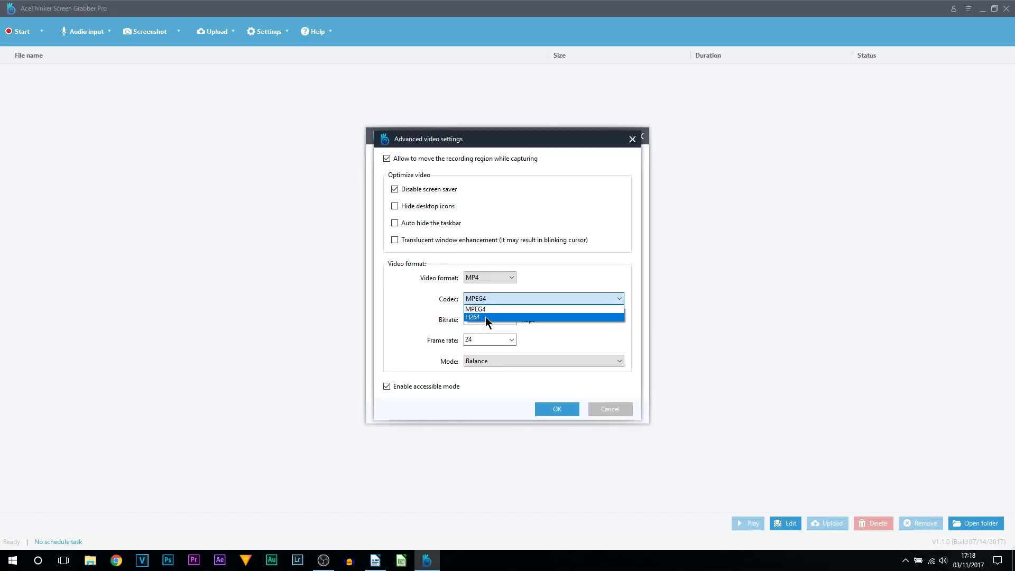
click(486, 319)
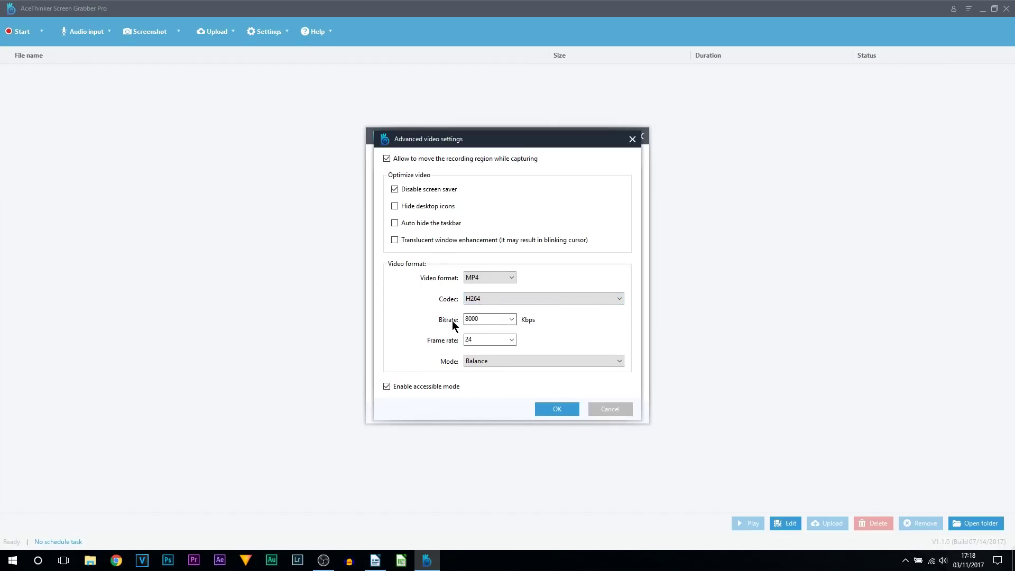
Change the bitrate from 8000 to 2500, keeping 24 fps and Balance mode
double_click(482, 319)
click(511, 319)
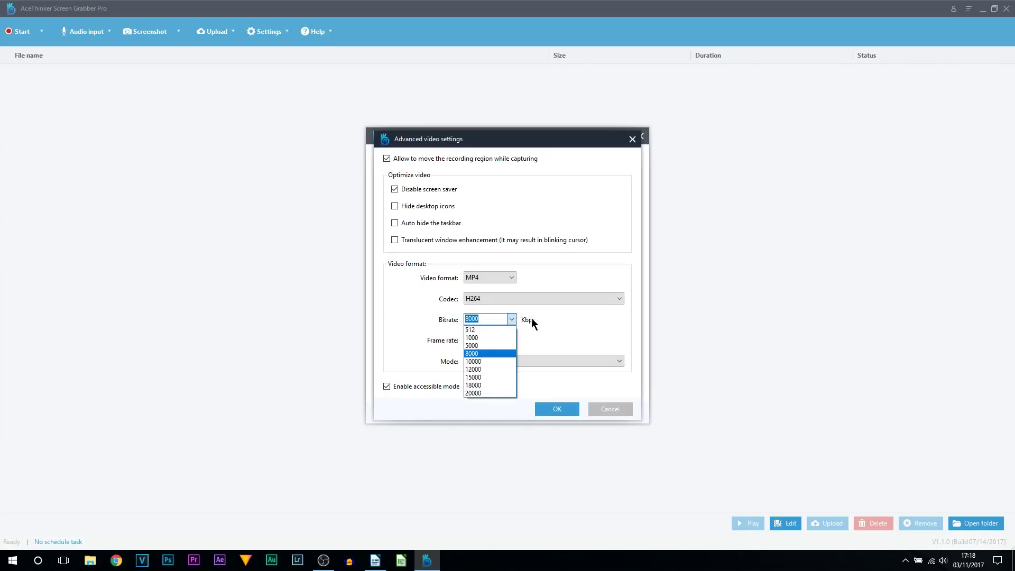
click(531, 319)
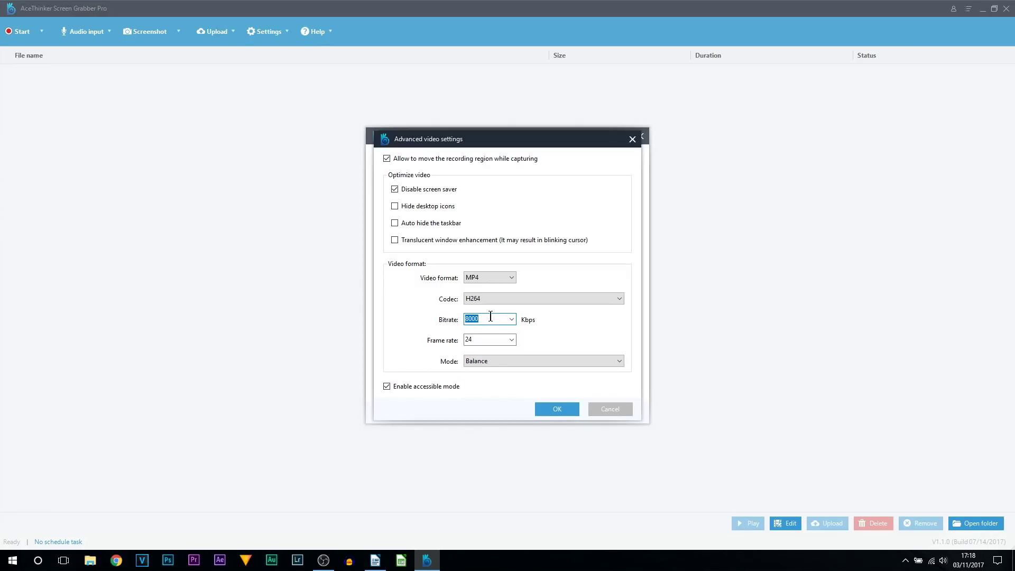
text(2500)
click(511, 340)
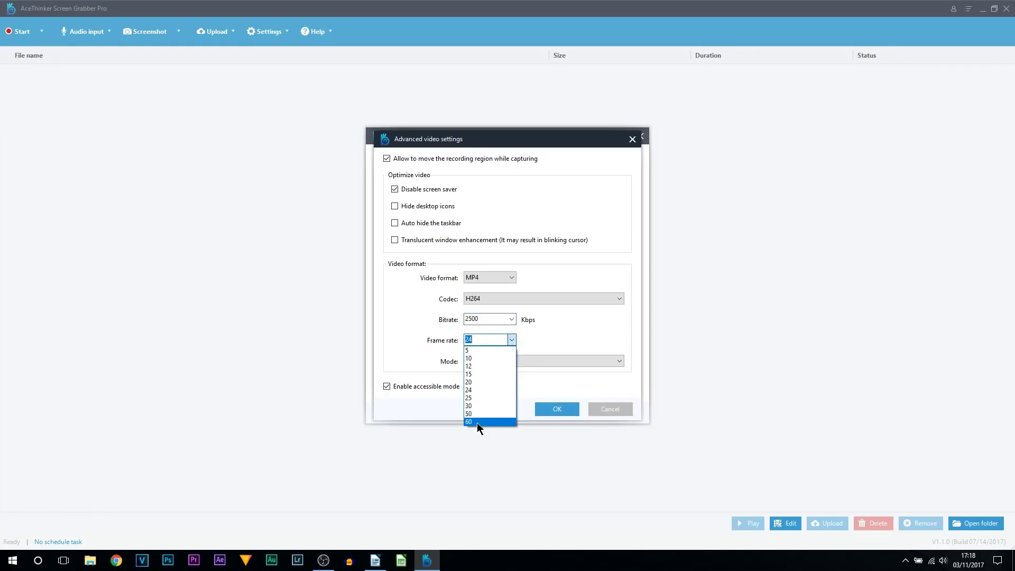
click(586, 329)
click(495, 361)
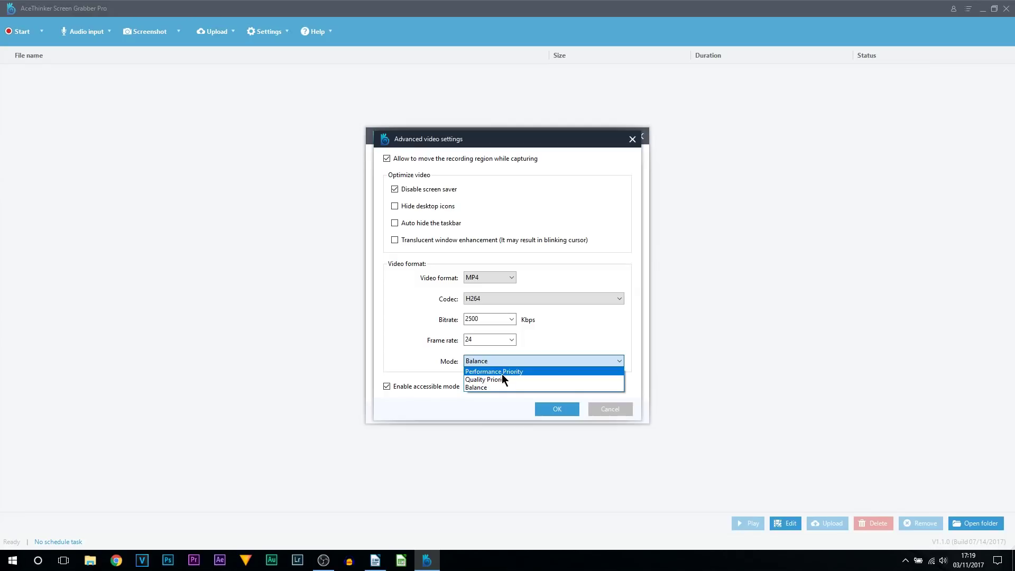
click(493, 387)
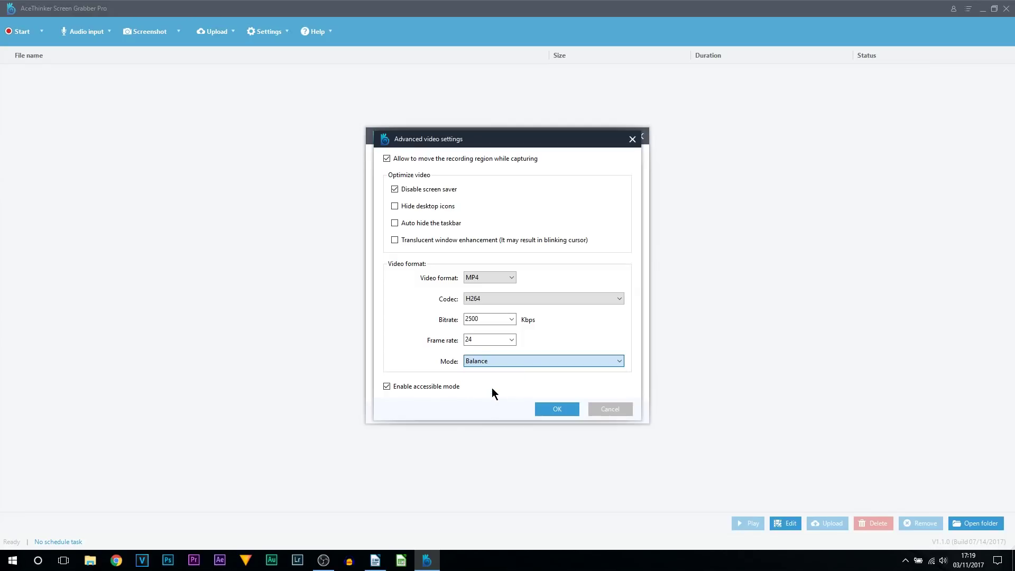
Save the video options and lower the System sound recording volume from 100 to 40
click(569, 409)
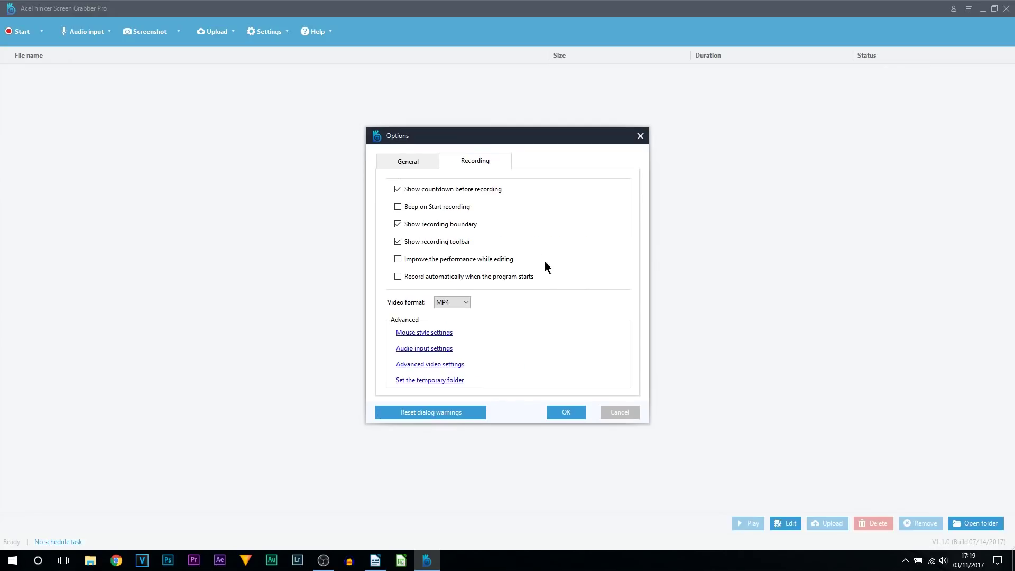
click(563, 412)
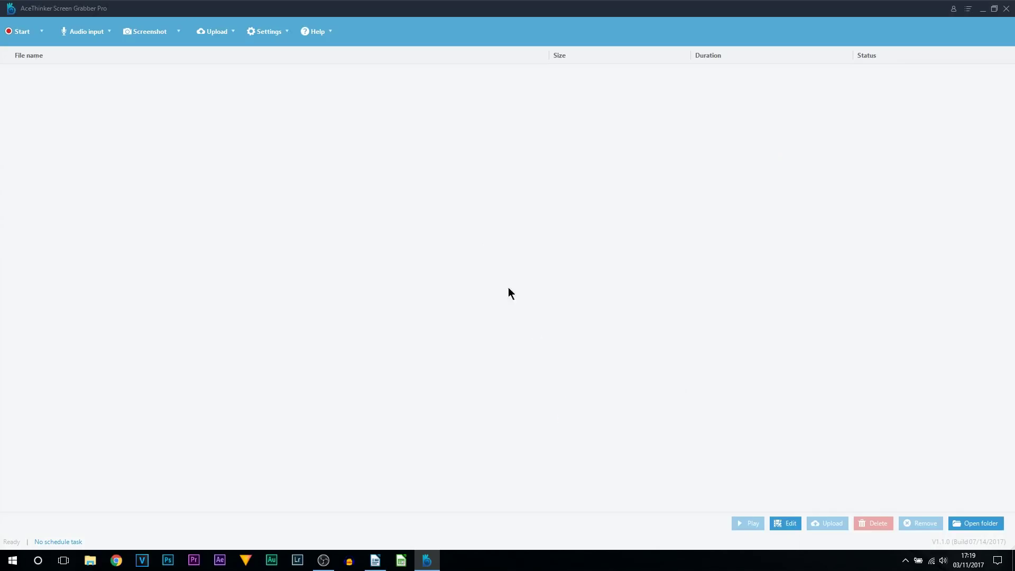
click(108, 31)
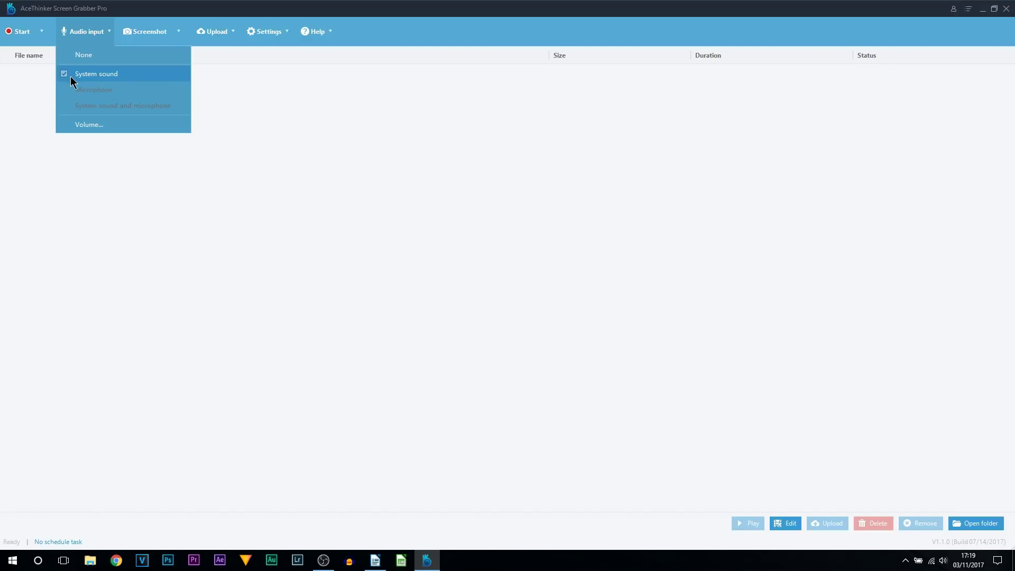
click(112, 128)
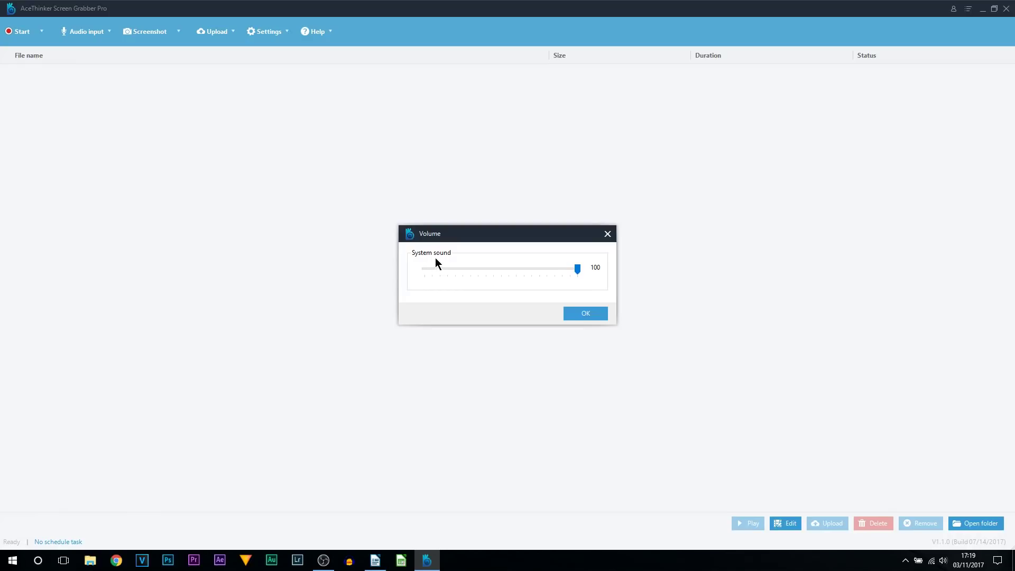
drag(573, 268, 486, 271)
click(592, 314)
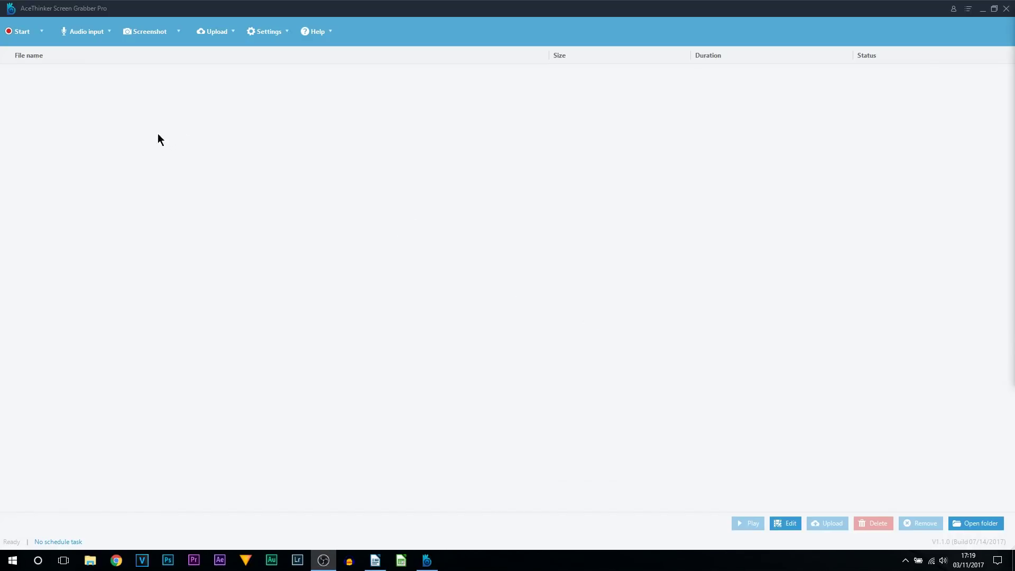
click(179, 31)
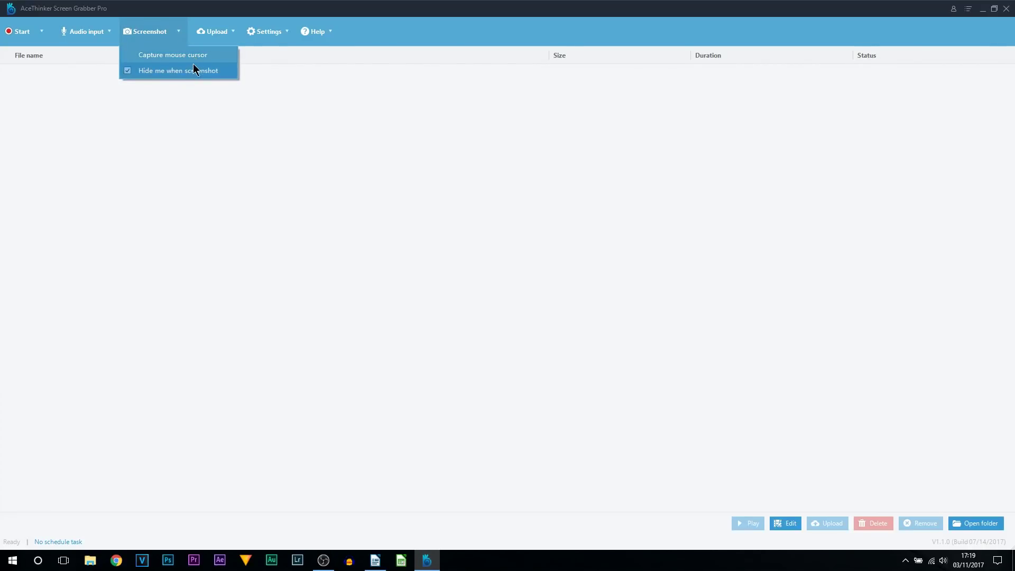
click(183, 129)
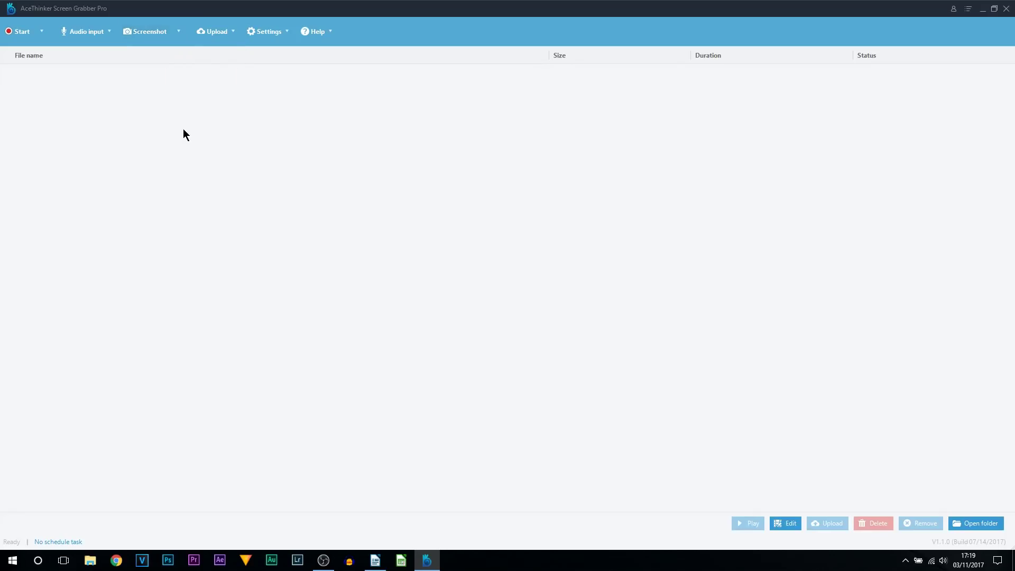
click(222, 42)
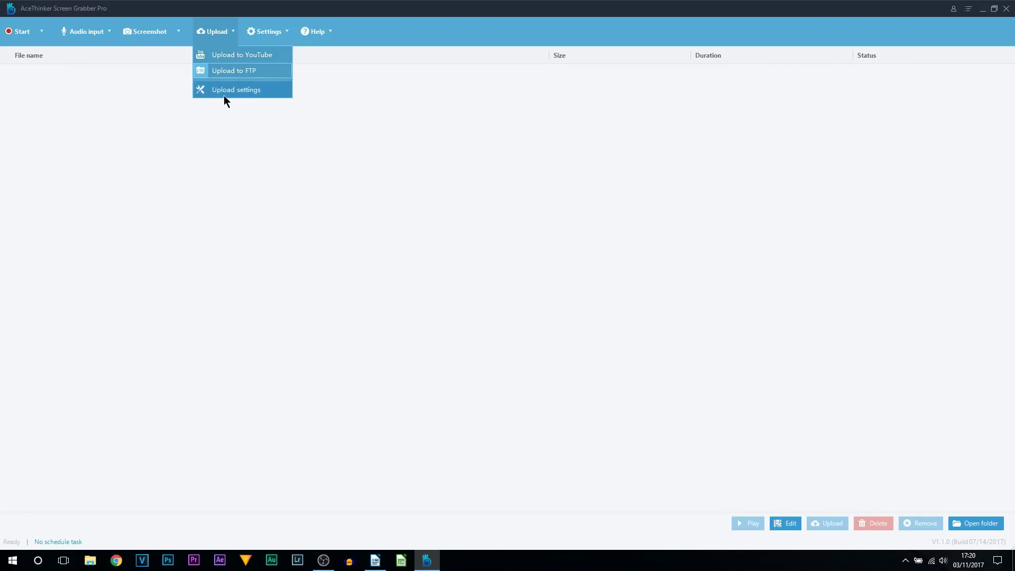
click(235, 90)
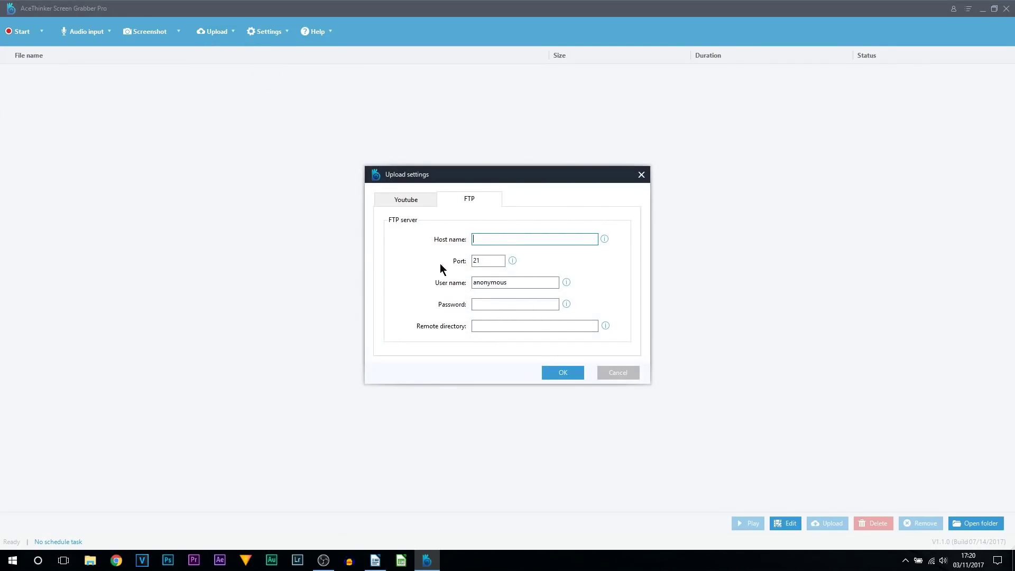
click(415, 200)
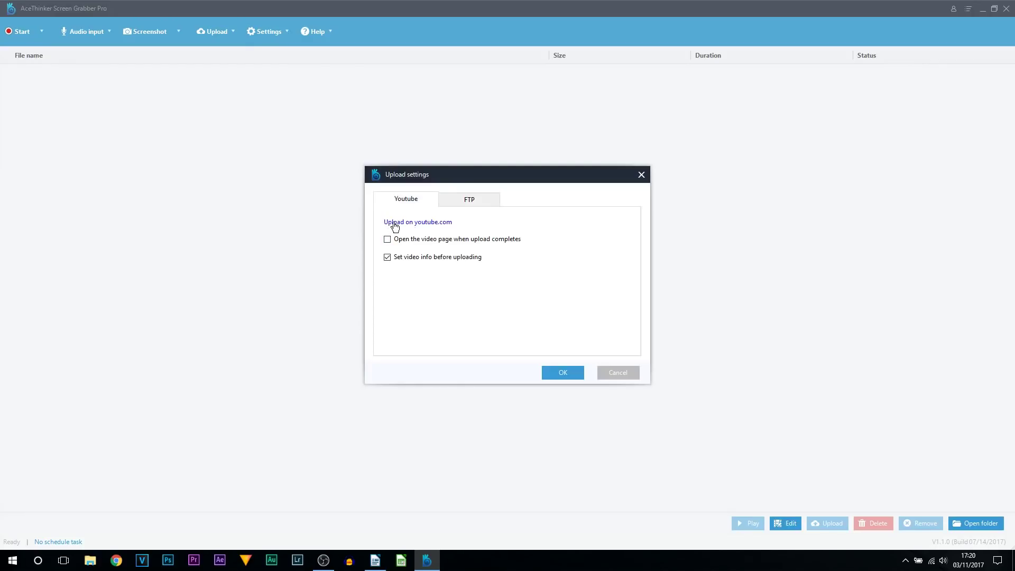
key(Escape)
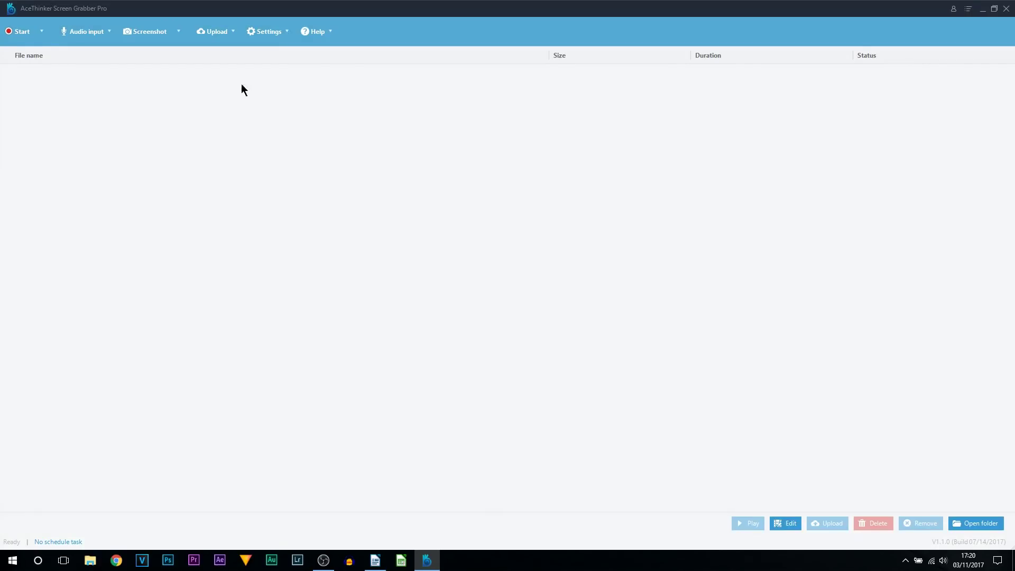
In Options, stop the program from launching when Windows starts
click(286, 33)
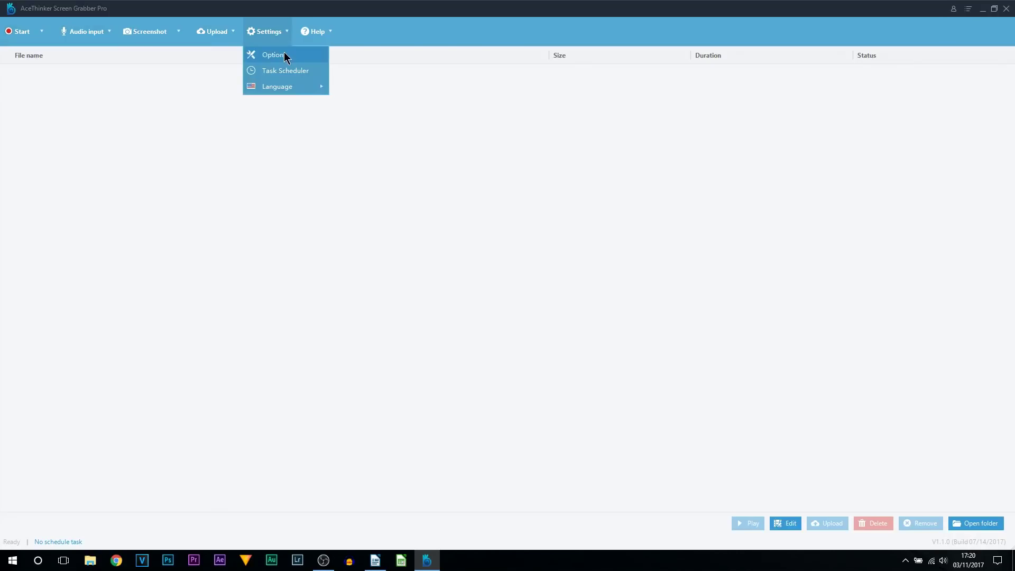
click(272, 55)
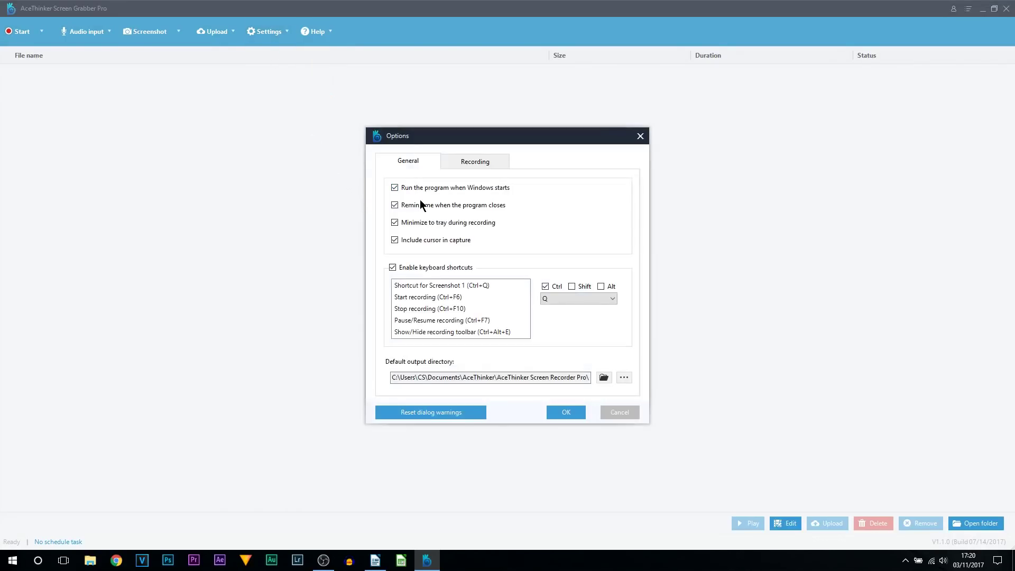
click(492, 190)
click(905, 560)
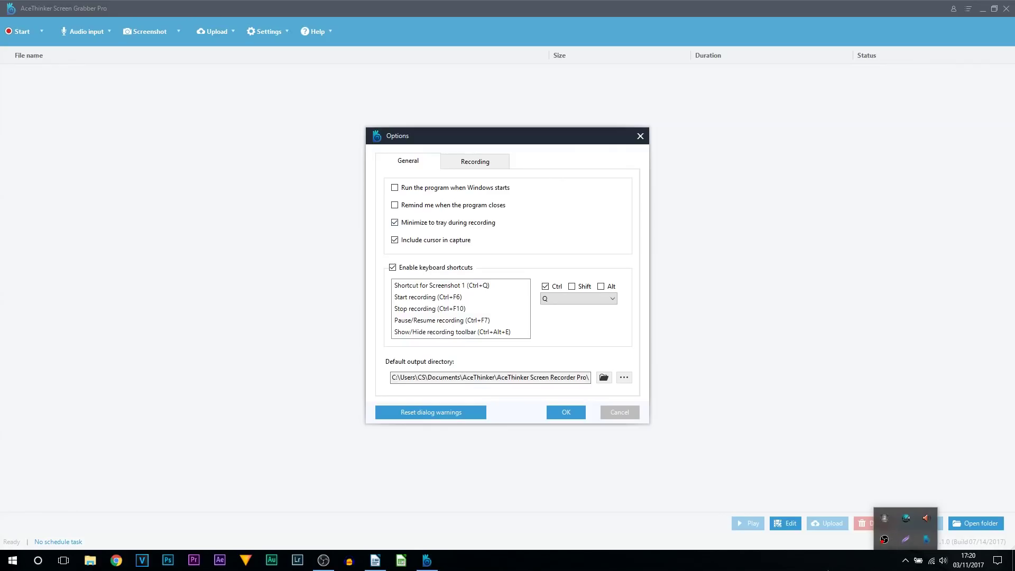
click(446, 253)
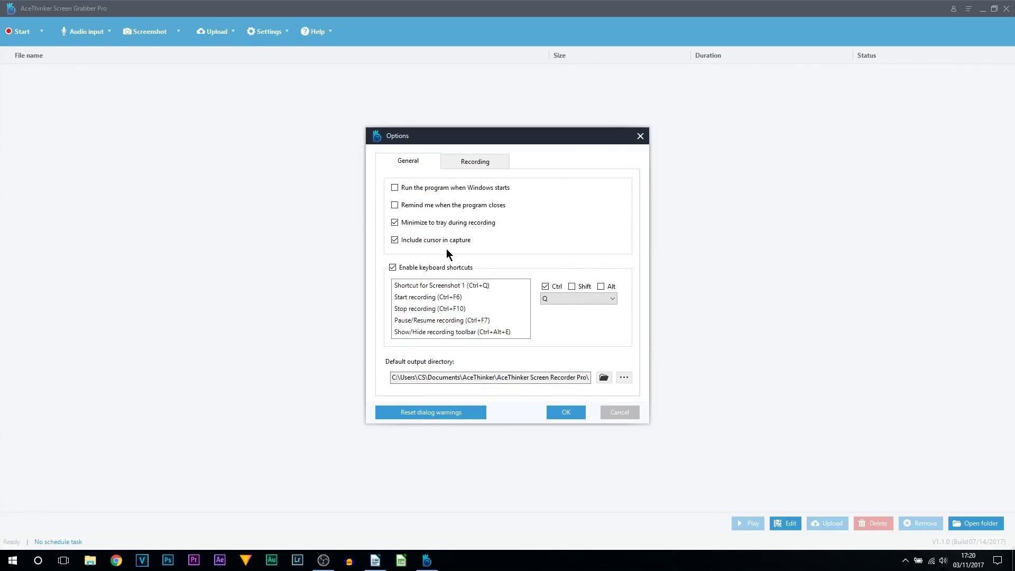
Keep the Start recording shortcut key at Ctrl+F6
click(410, 299)
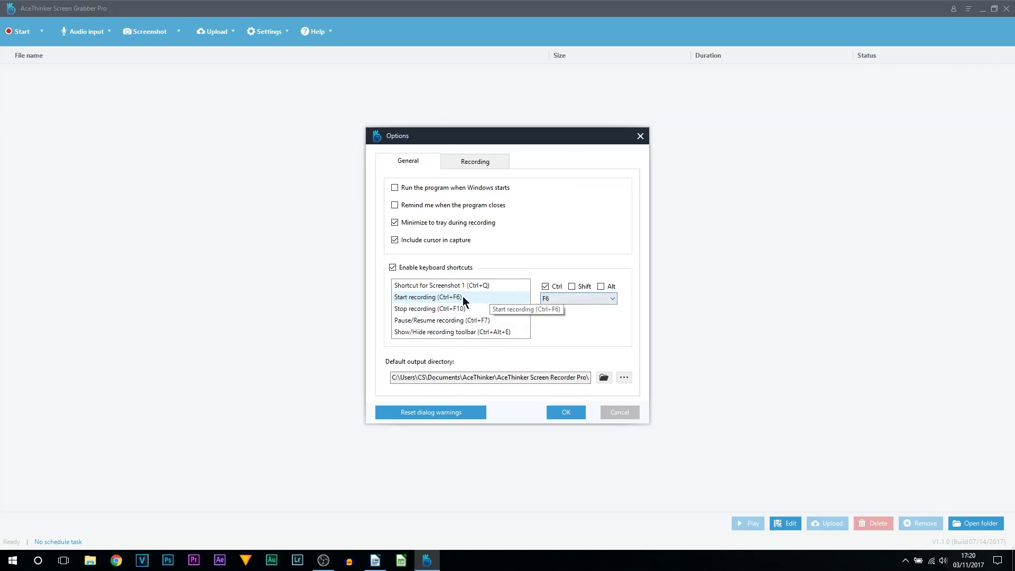
click(600, 299)
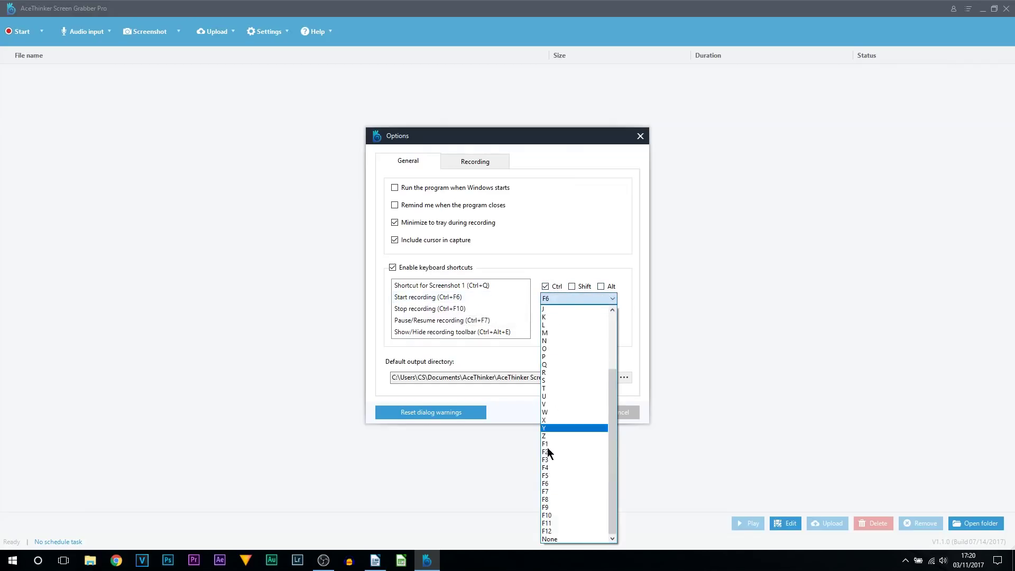
click(598, 270)
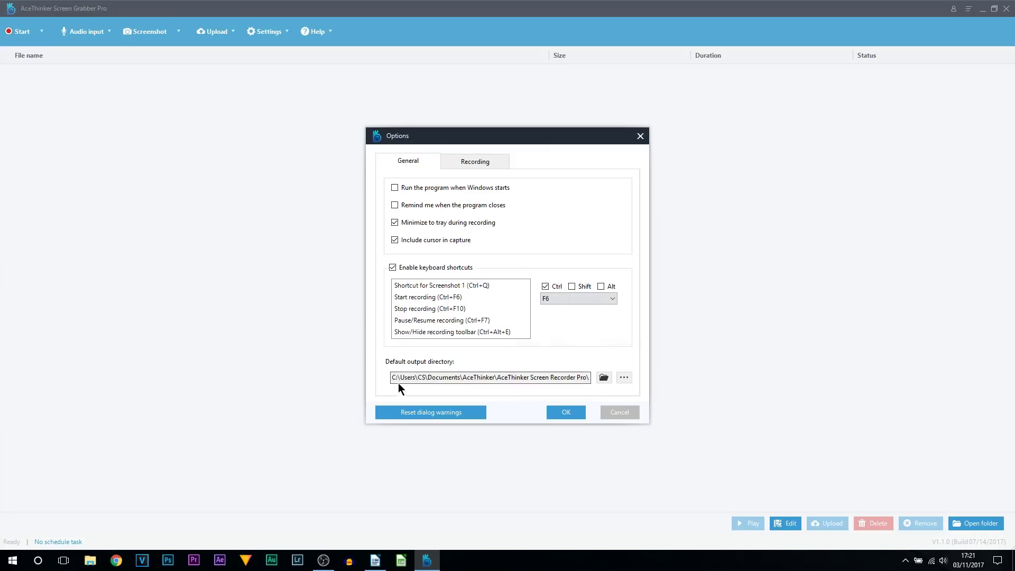
Choose Desktop under This PC as the default output directory, then return to Recording options
click(604, 378)
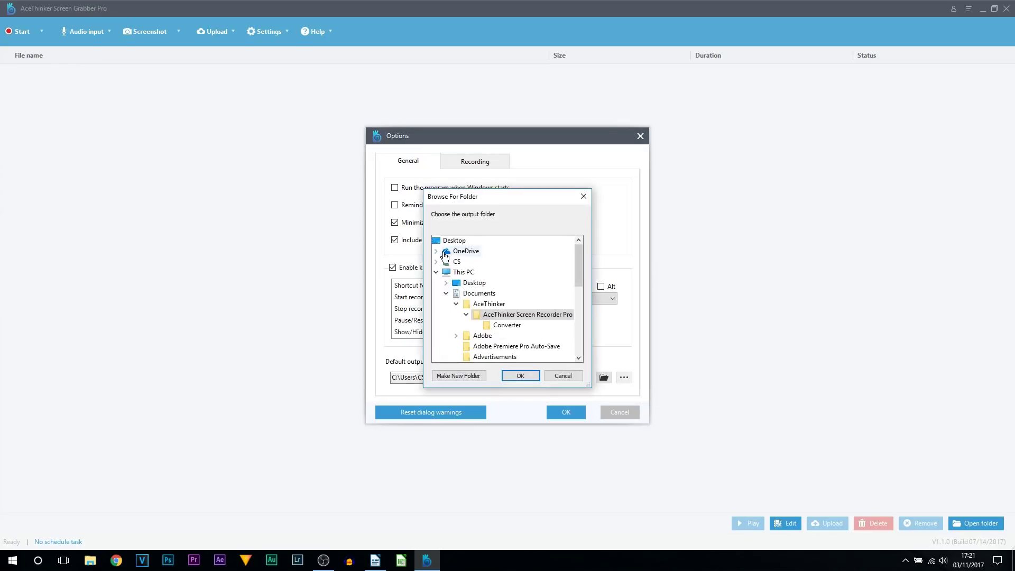
double_click(465, 283)
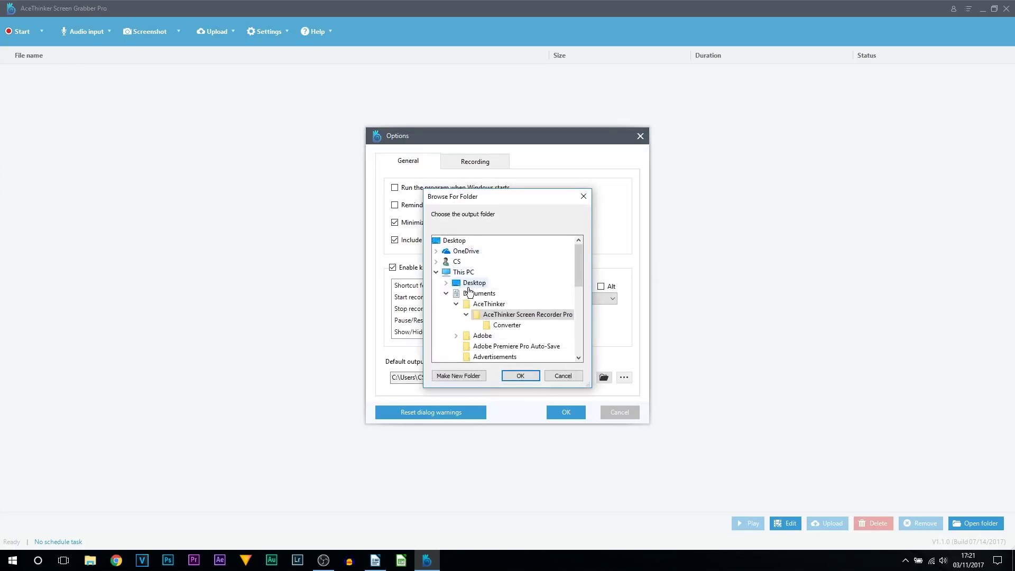
click(520, 377)
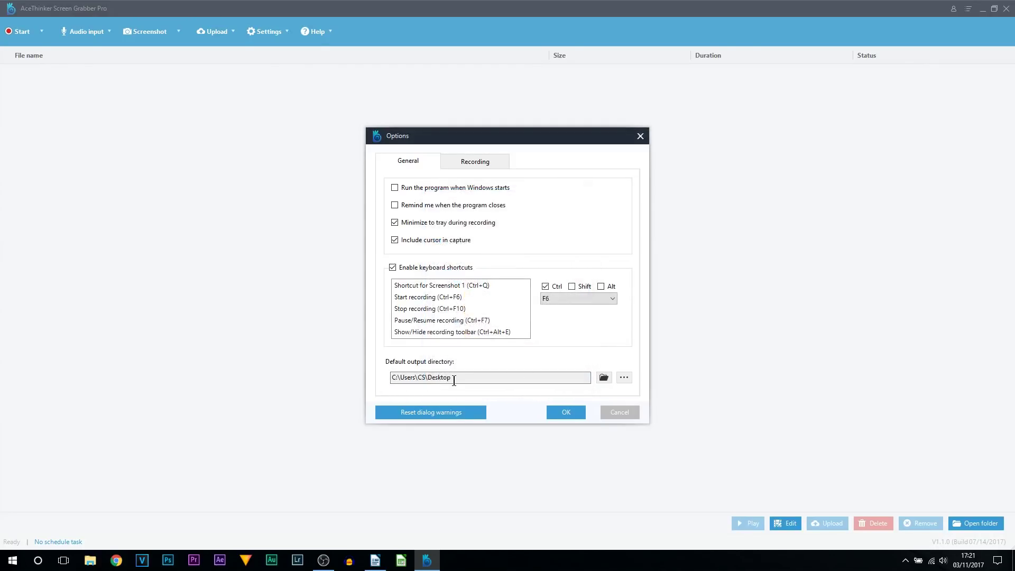
click(467, 165)
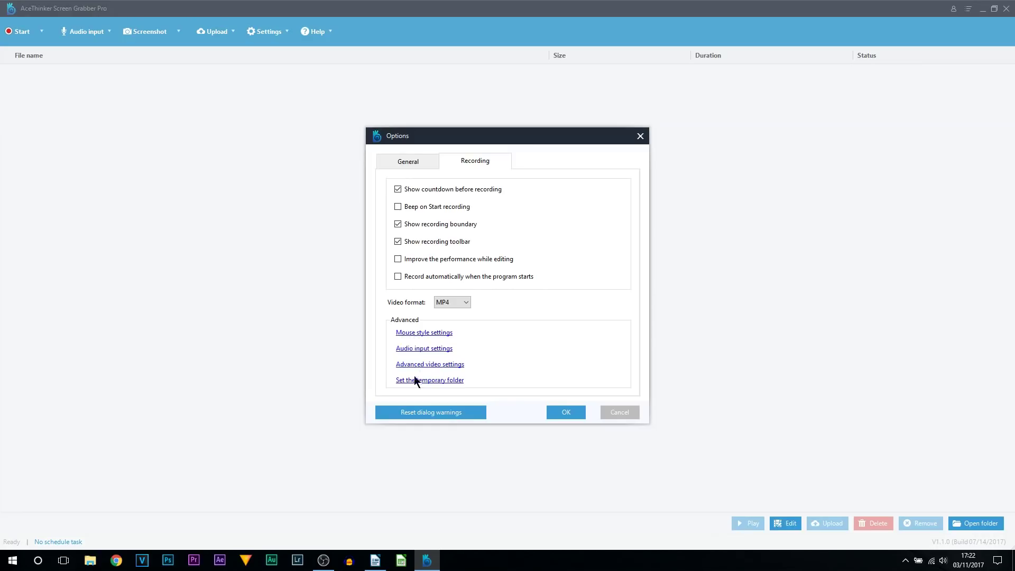
In Mouse style settings, enable the mouse hot spot and start defining a custom colour for it
click(418, 333)
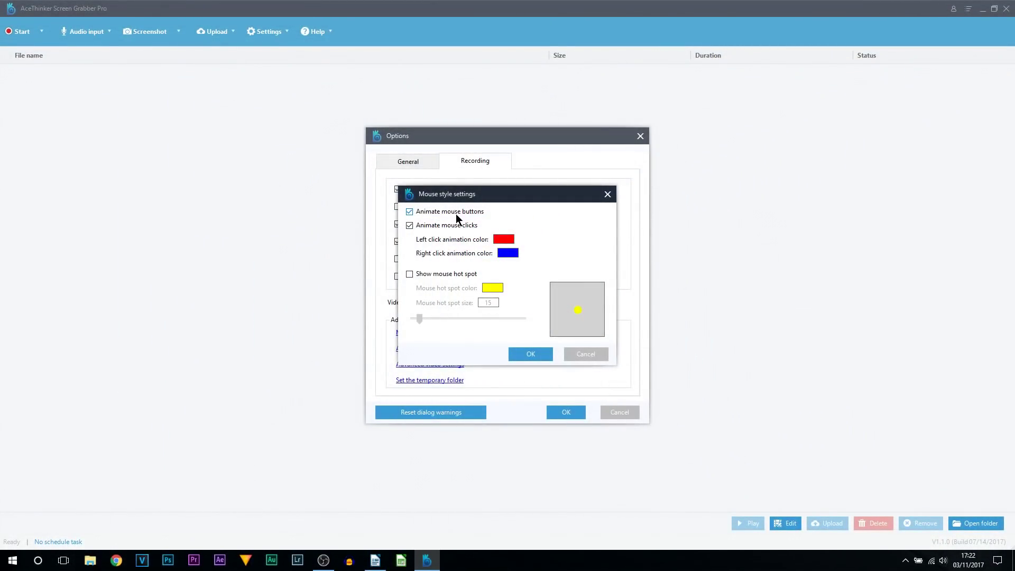
click(412, 274)
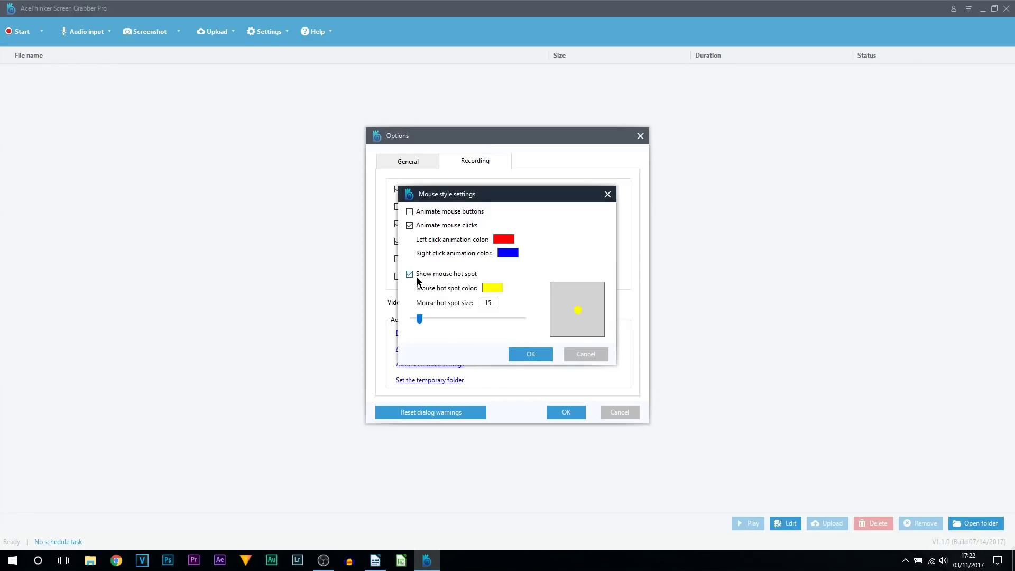
click(500, 291)
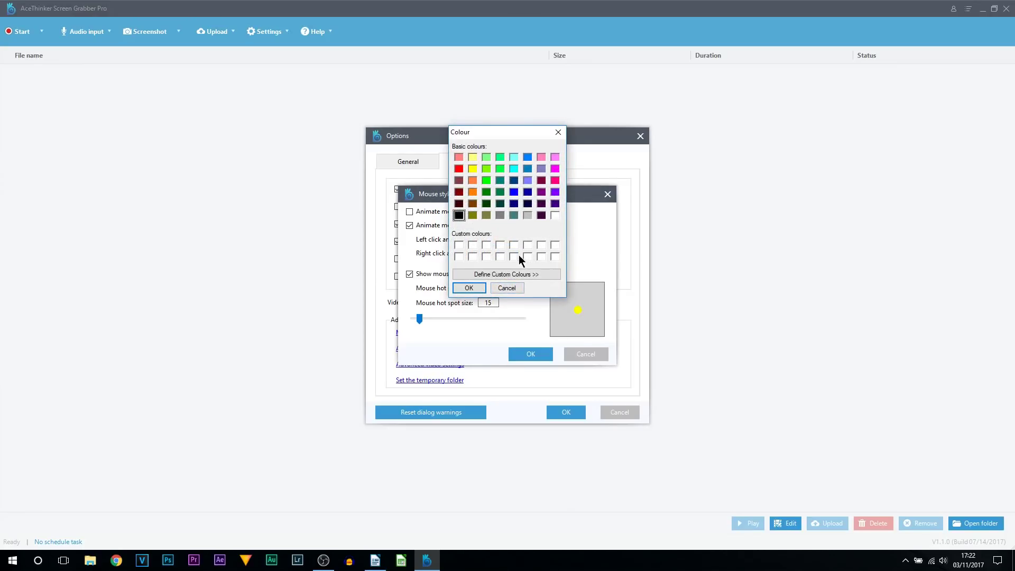
click(524, 273)
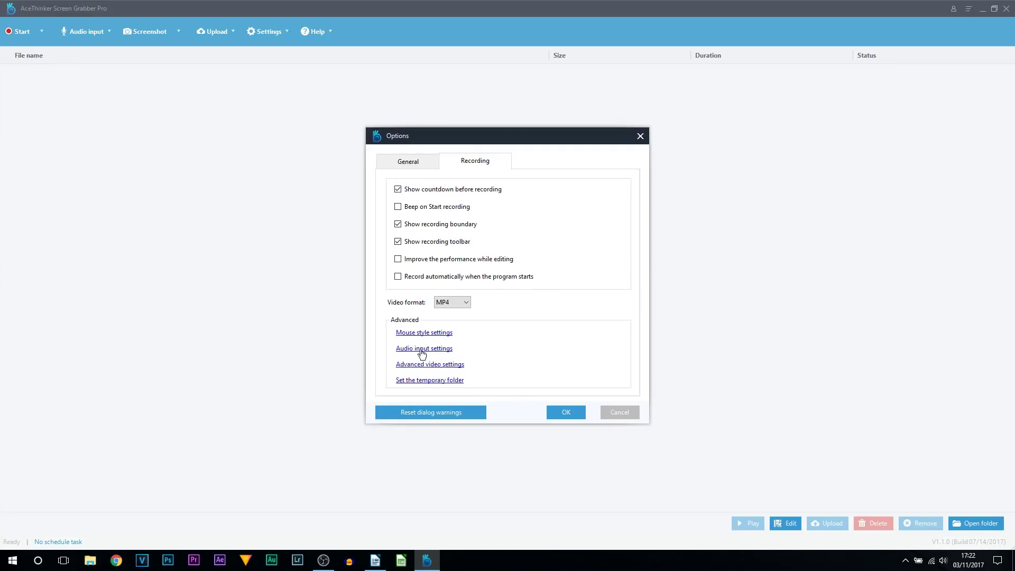
Keep the Default system sound device and Standard audio quality in the audio input settings
click(423, 353)
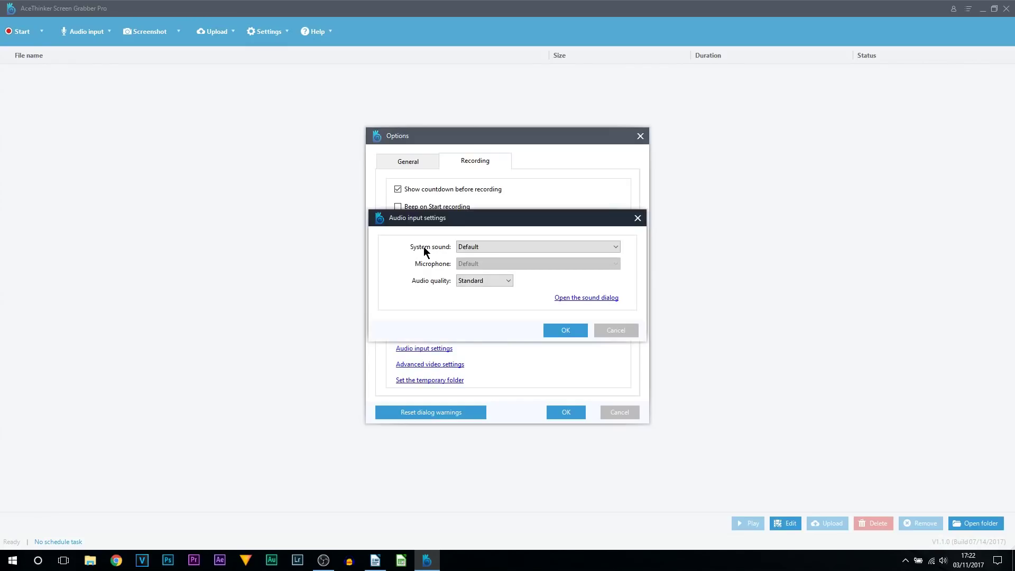
click(478, 245)
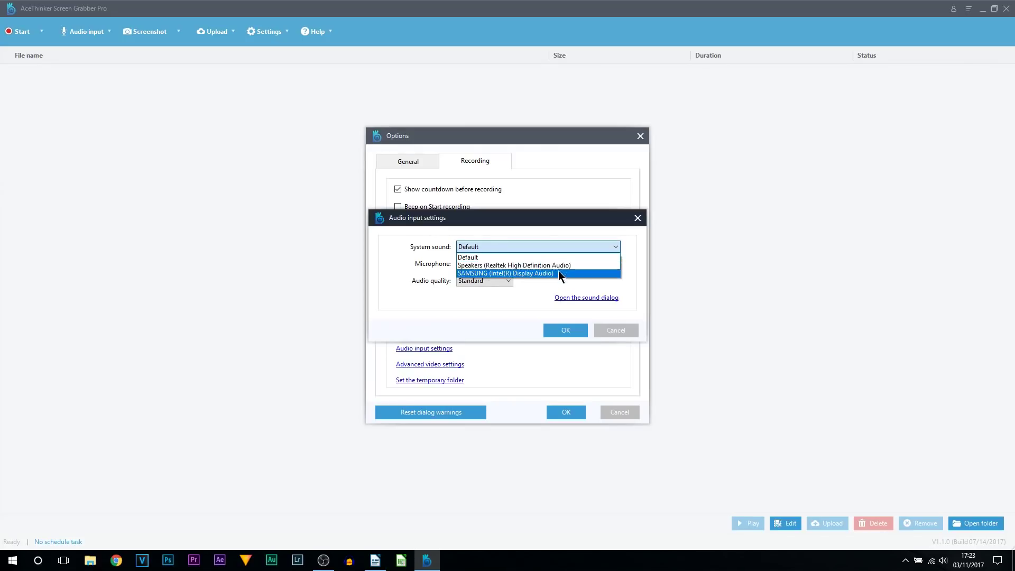
click(541, 258)
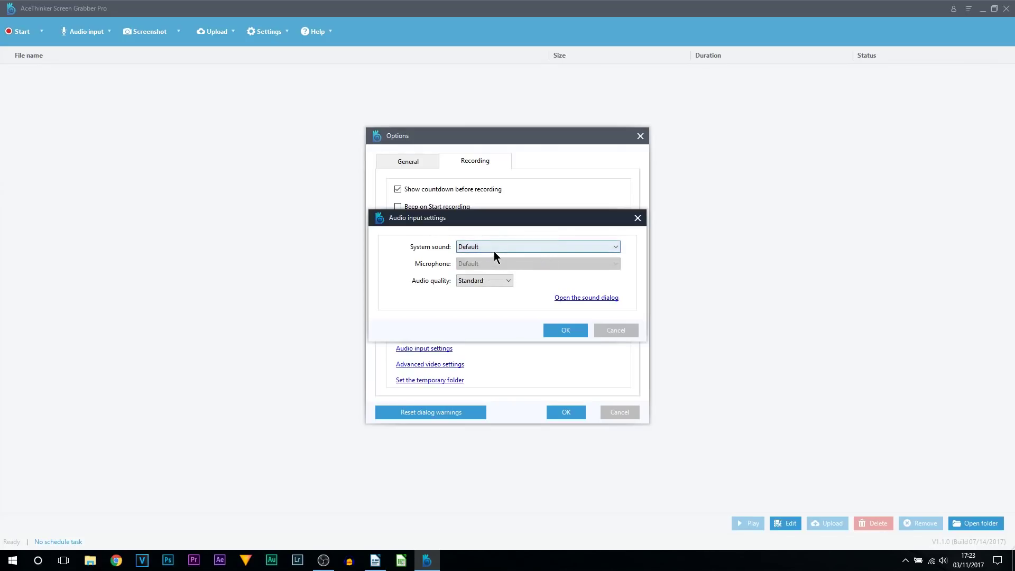
click(475, 282)
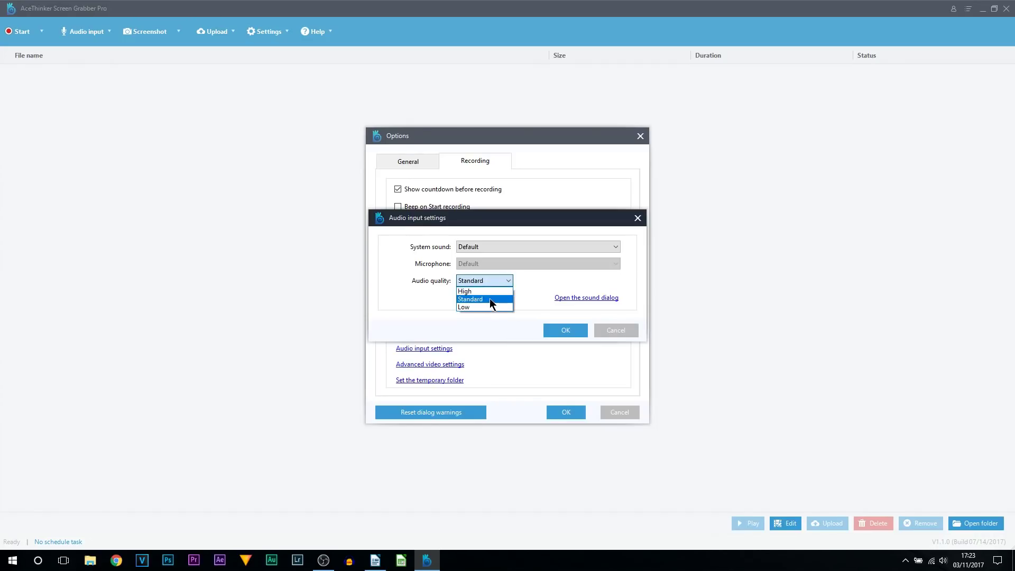
click(490, 299)
key(Return)
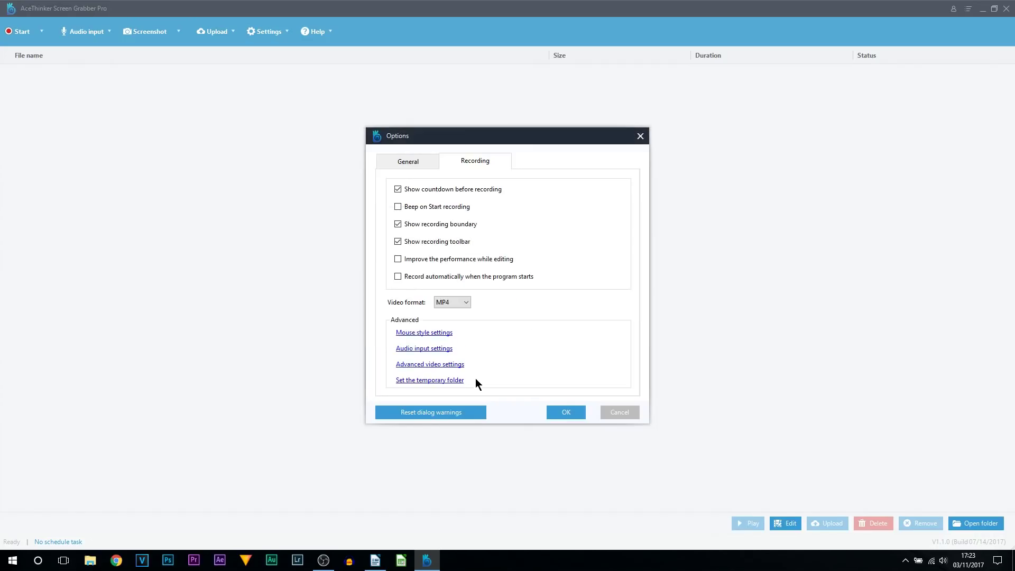
Check the temporary directory path and close the Options dialog
click(430, 381)
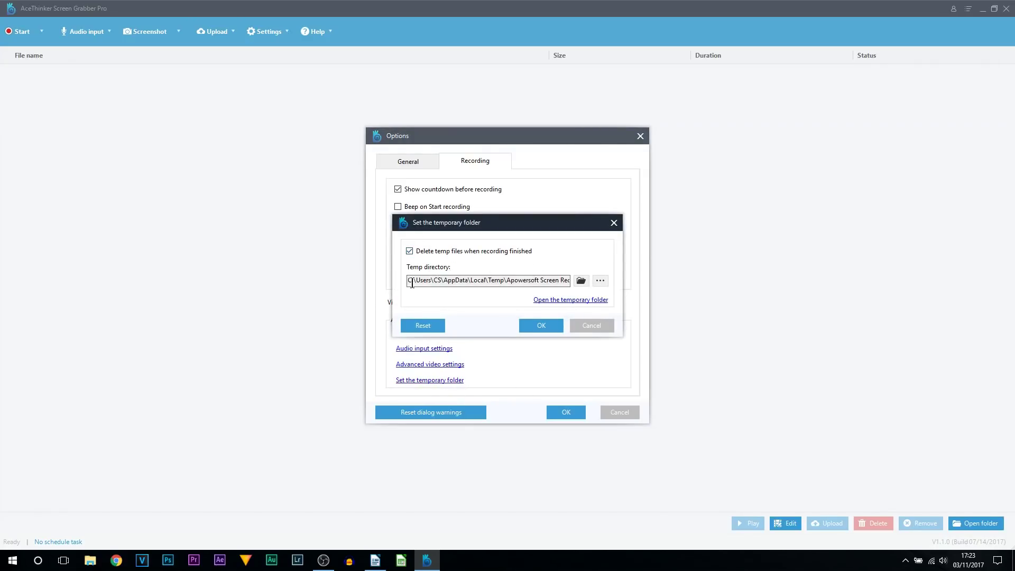
drag(412, 284, 590, 284)
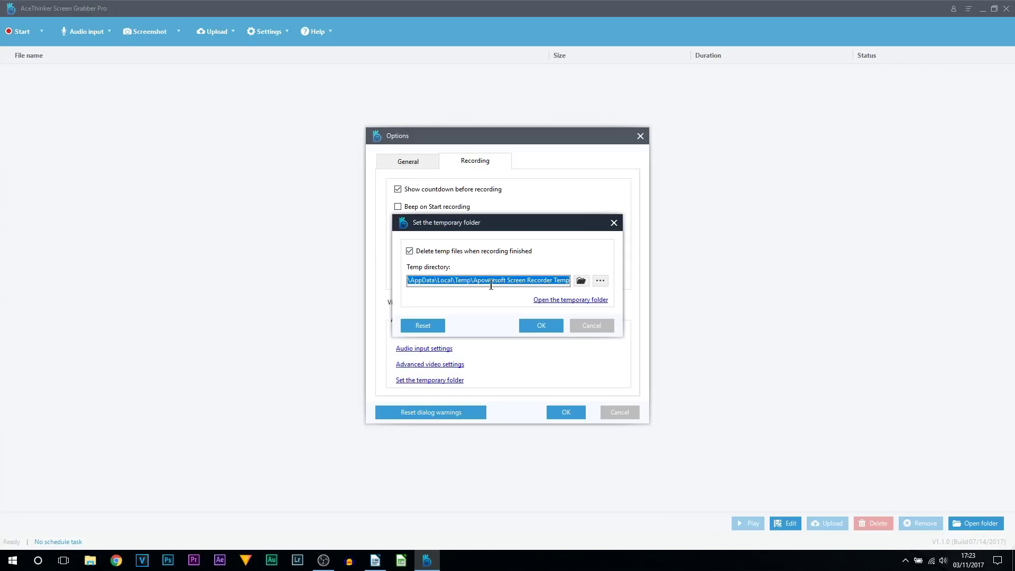
key(Escape)
key(Escape)
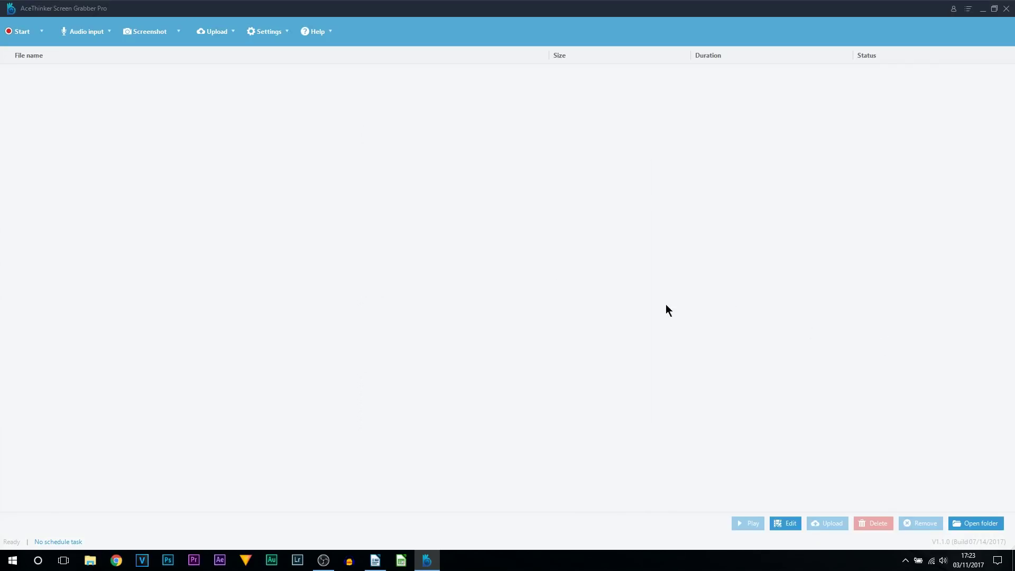
Start a full-screen recording of Screen1 (PrimaryScreen)
click(43, 31)
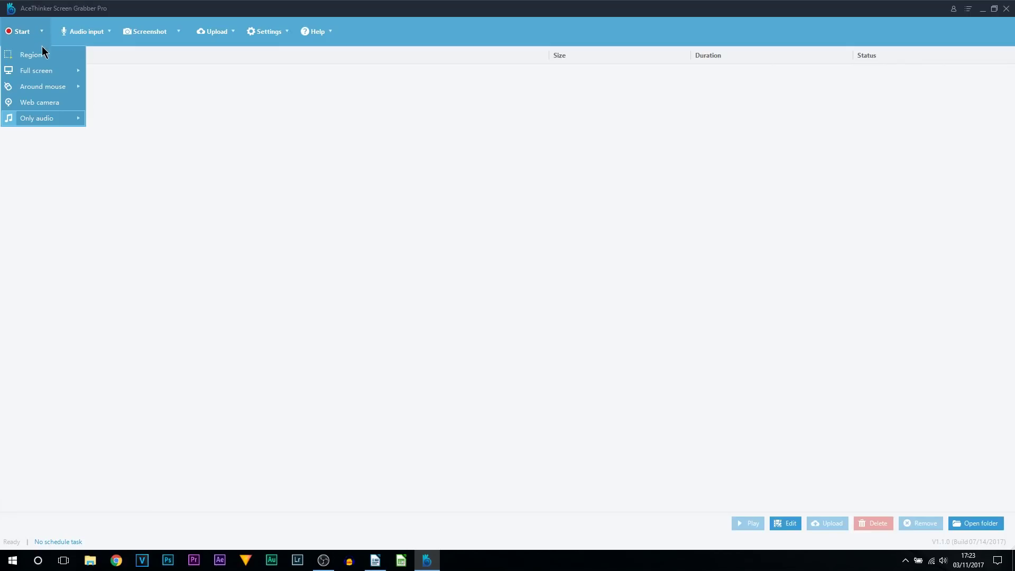
mouse_move(29, 76)
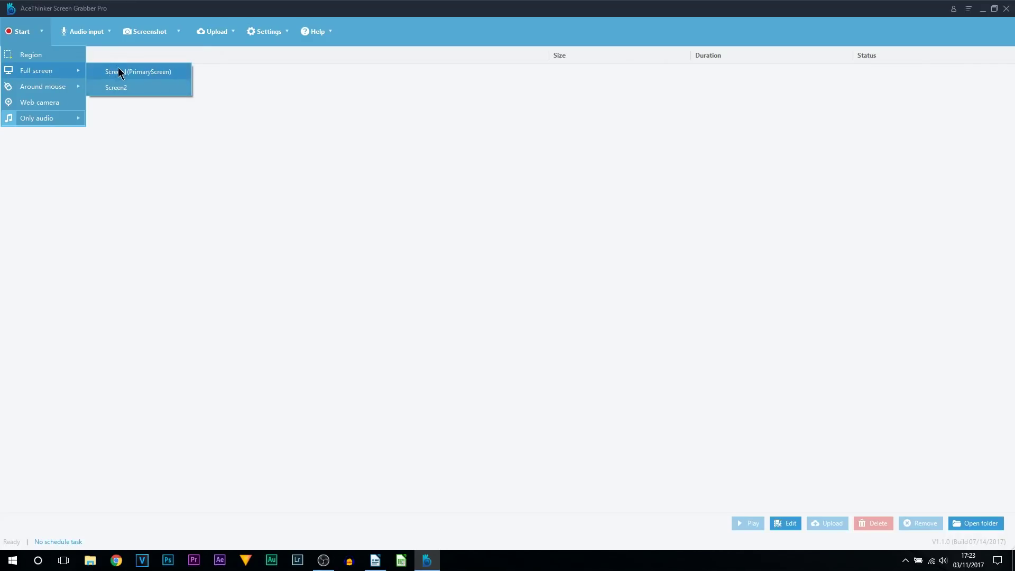
click(166, 71)
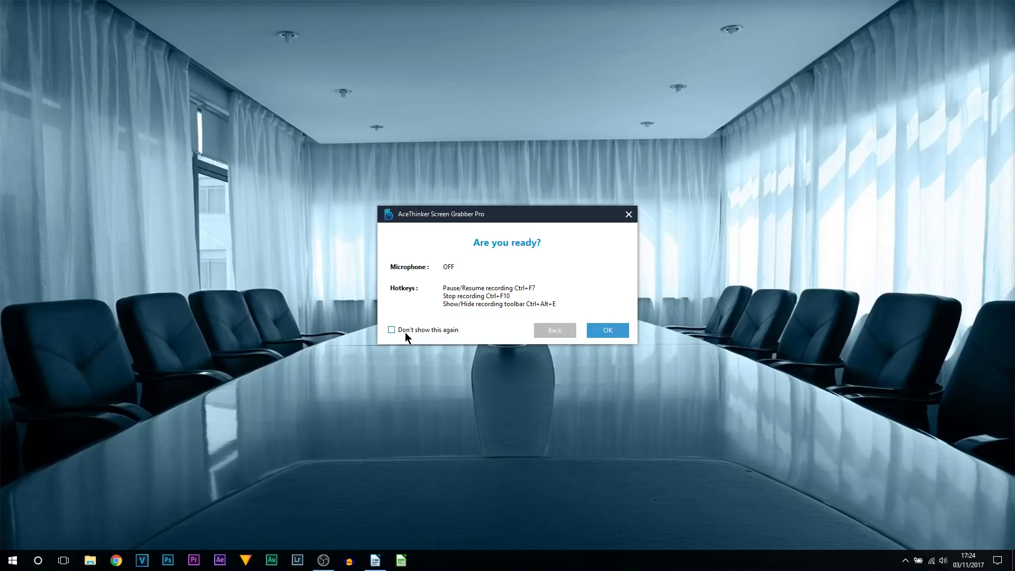
Start the full-screen recording, move its toolbar to the top, and enable system sound capture
click(620, 332)
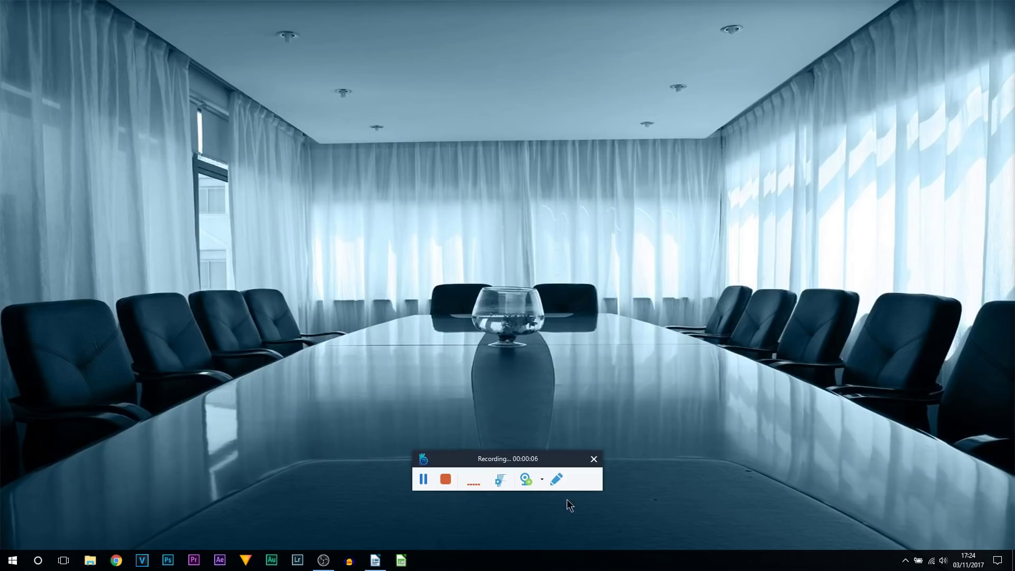
drag(501, 460, 520, 34)
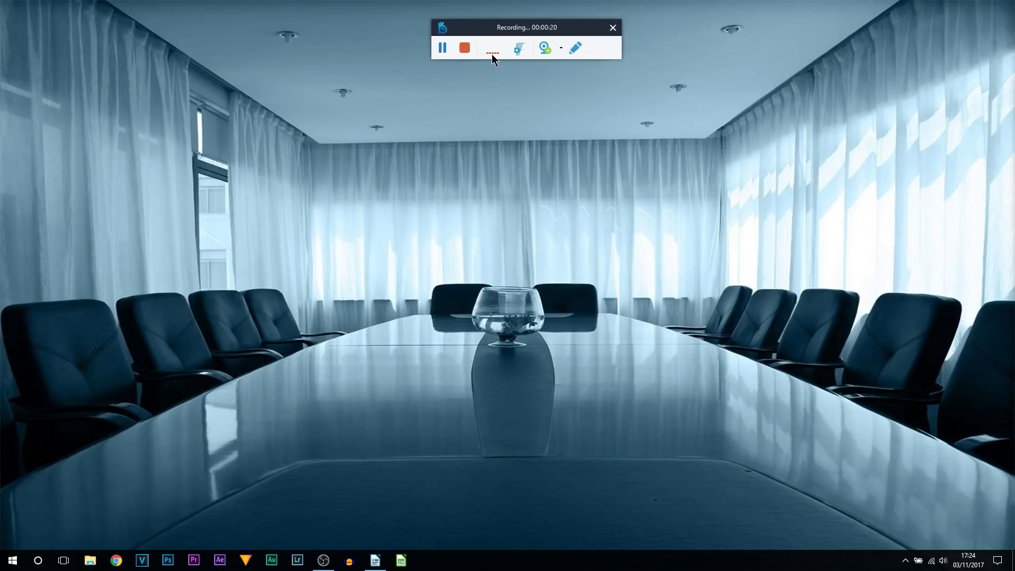
click(519, 51)
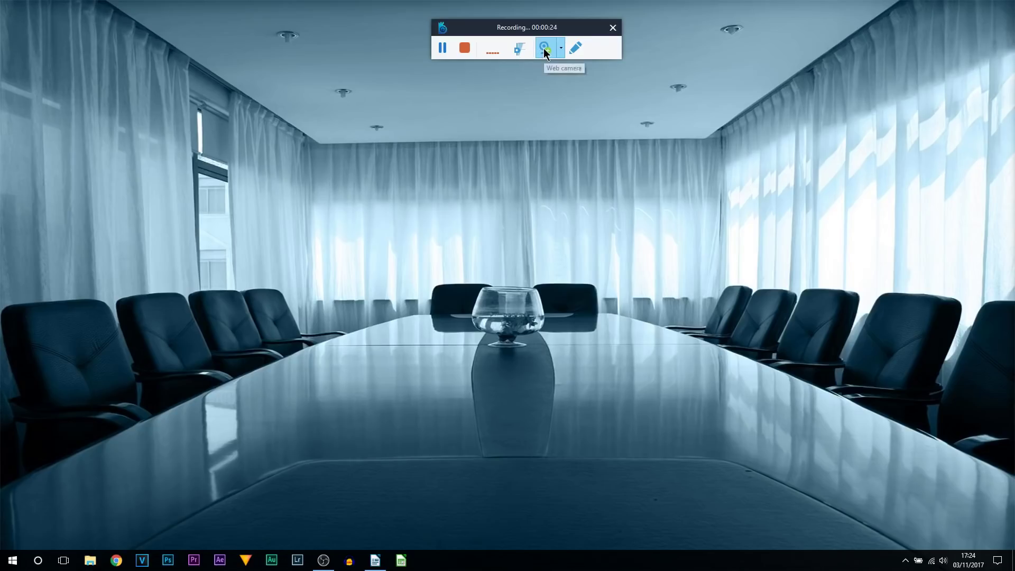
click(577, 48)
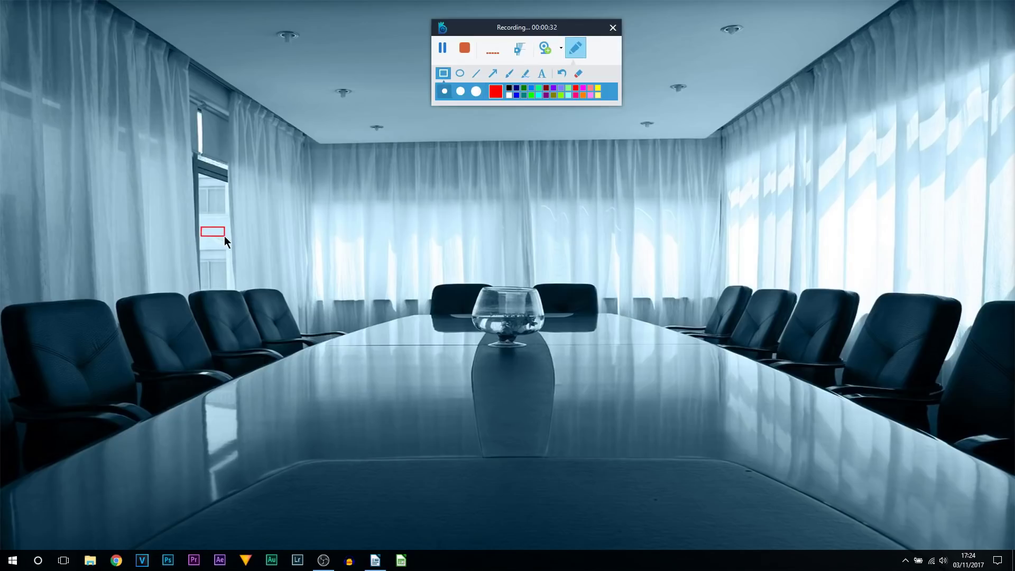
Draw a red rectangle over the left window and a red ellipse around the ceiling light
drag(234, 243, 240, 285)
mouse_move(344, 176)
mouse_down()
mouse_move(452, 129)
mouse_move(474, 107)
mouse_move(448, 113)
mouse_up()
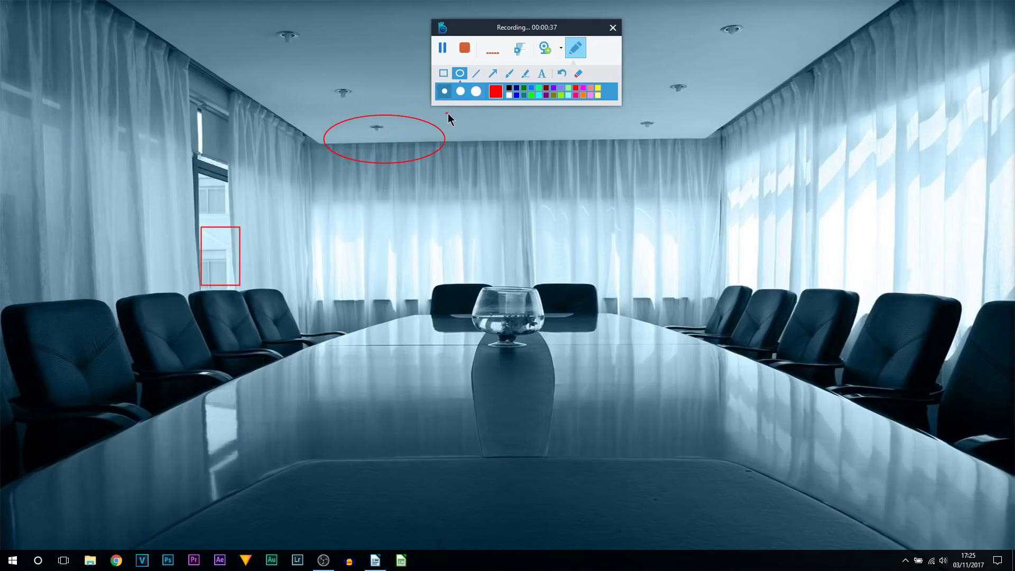
click(447, 112)
Add red rectangles on the curtains and near the ceiling, then stop recording to save the MP4
click(444, 76)
mouse_move(554, 238)
mouse_down()
mouse_move(604, 252)
mouse_move(613, 243)
mouse_move(569, 236)
mouse_up()
mouse_move(489, 215)
mouse_down()
mouse_move(488, 129)
mouse_move(483, 152)
mouse_up()
click(475, 173)
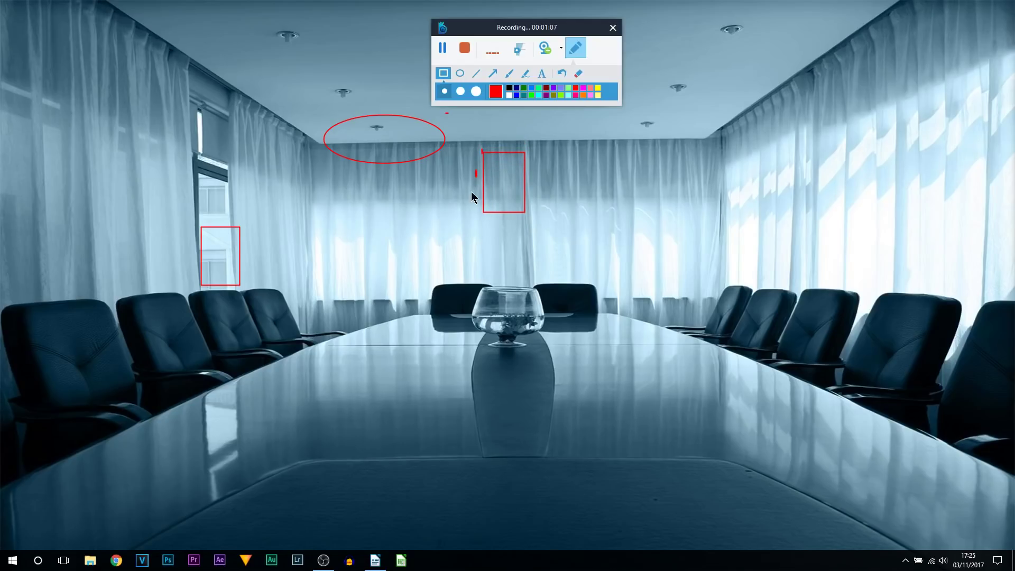
click(468, 192)
drag(238, 86, 192, 145)
click(466, 48)
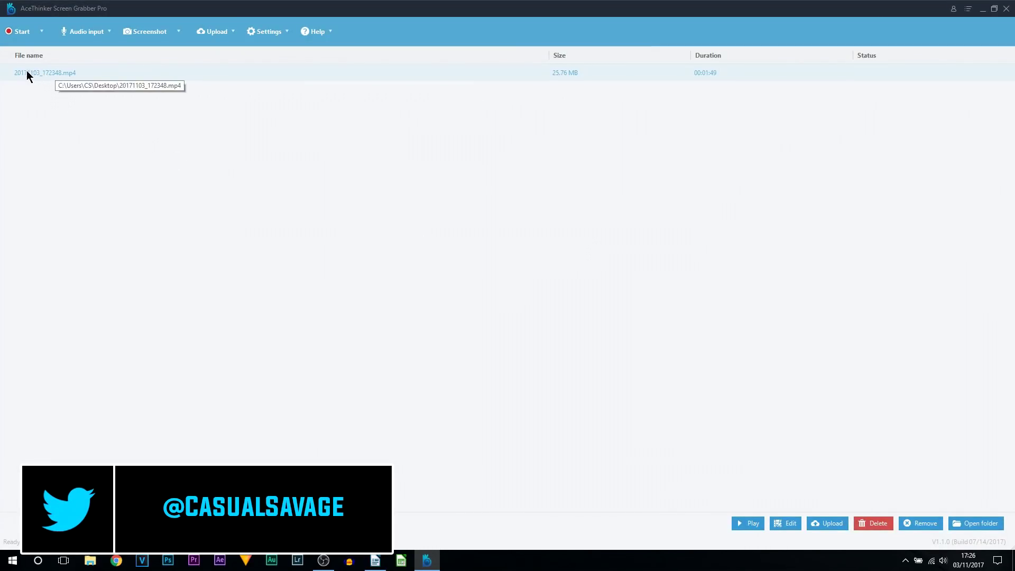
Play back 20171103_172348.mp4 from its right-click menu
right_click(58, 74)
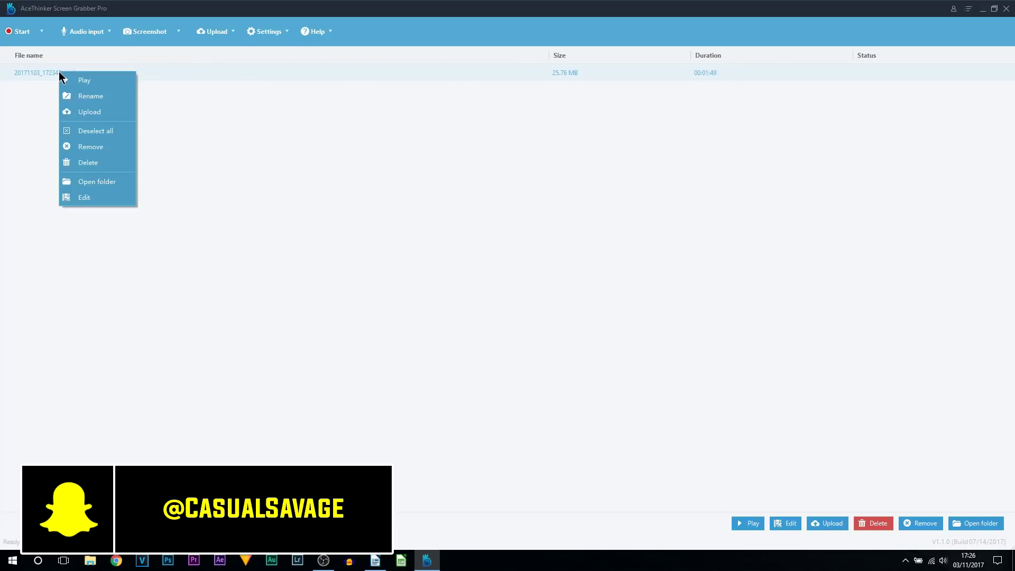
click(116, 84)
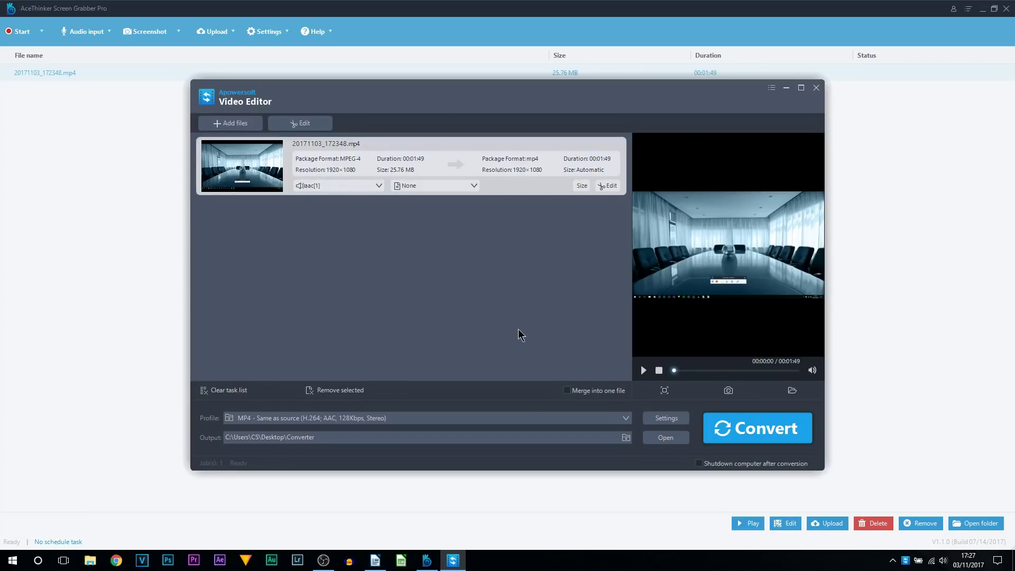
Open 20171103_172348.mp4 for editing and browse its rotate/crop, adjustment, watermark and subtitle options
click(319, 127)
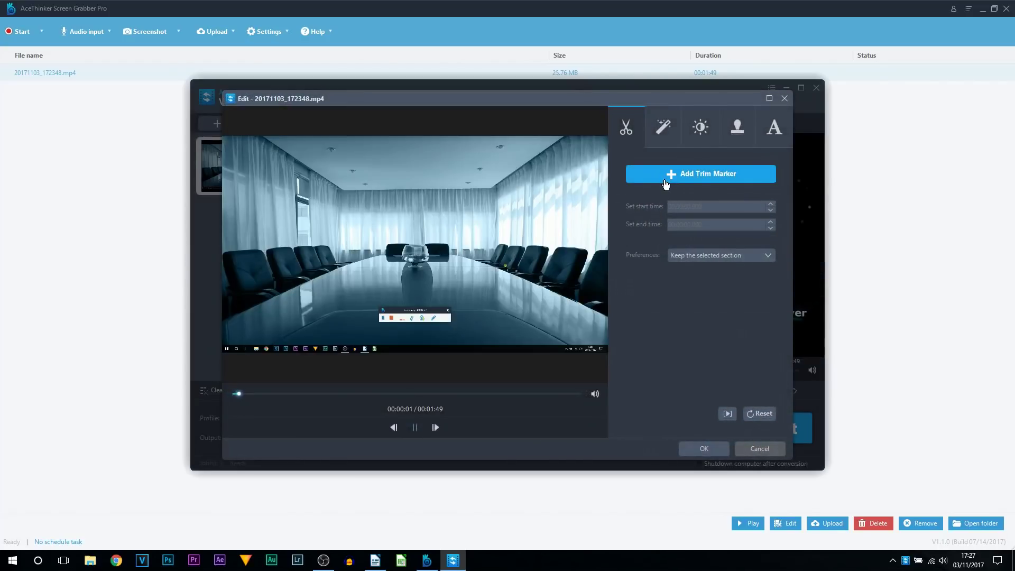
click(662, 131)
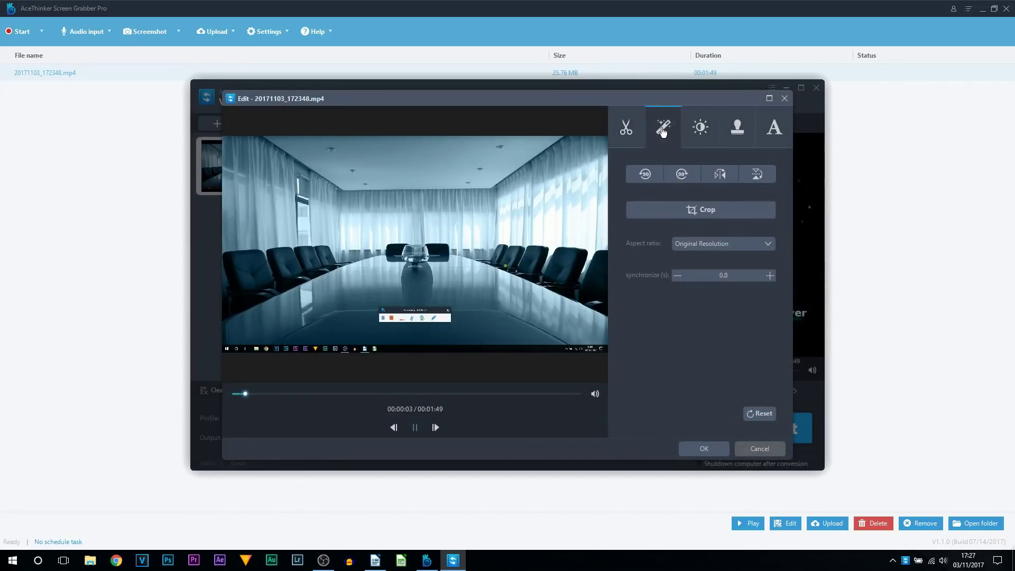
click(698, 137)
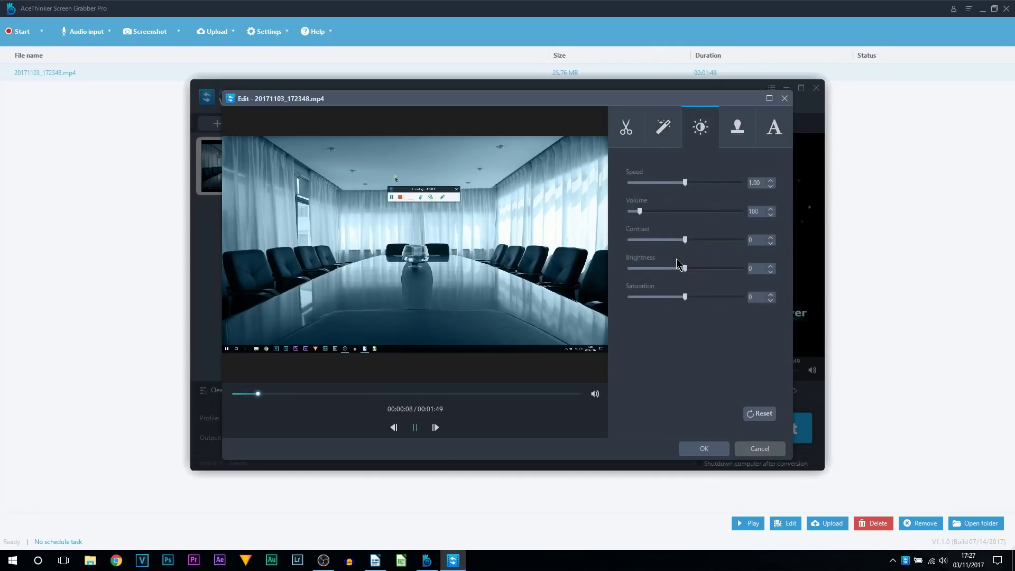
click(737, 131)
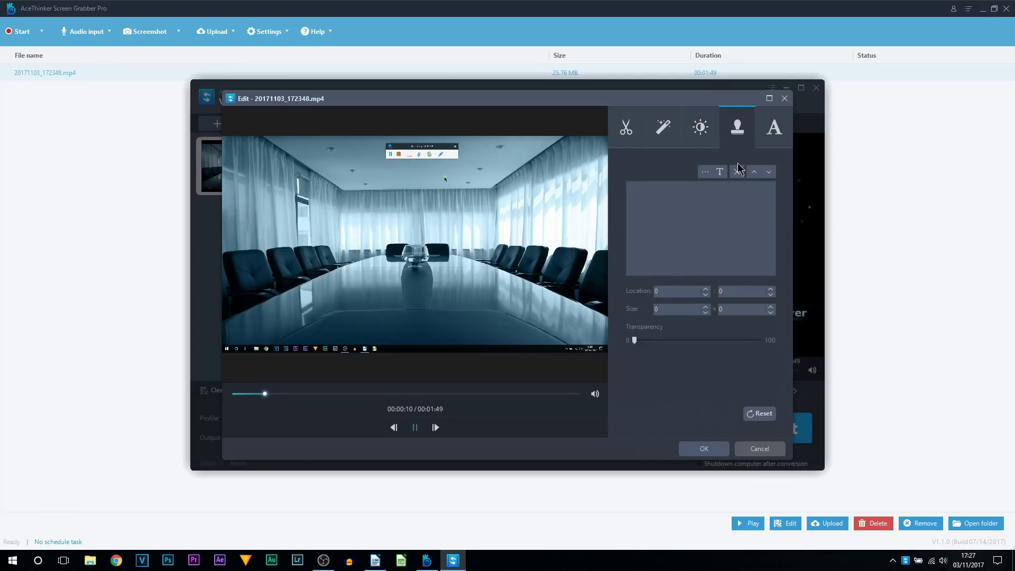
click(785, 128)
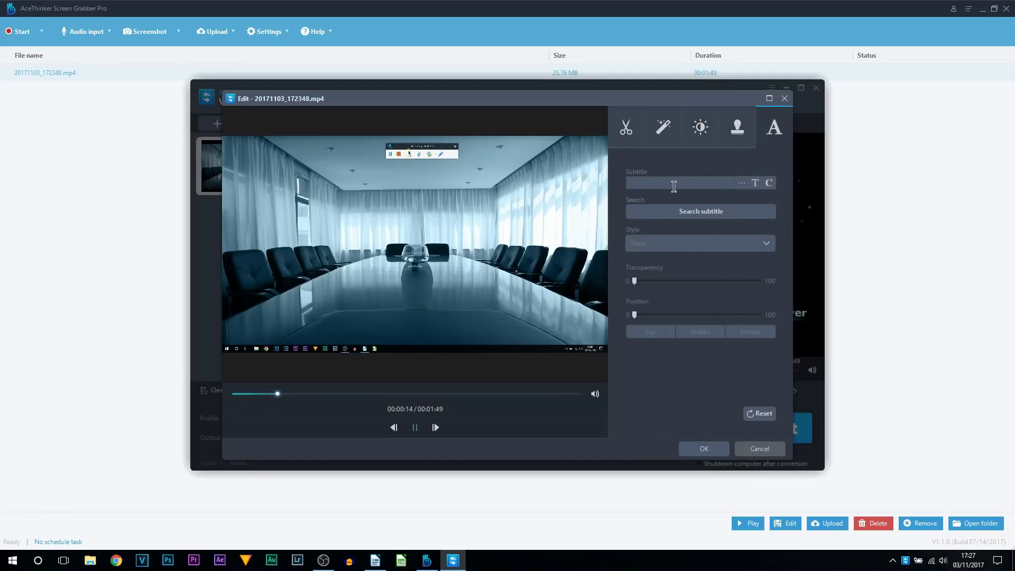